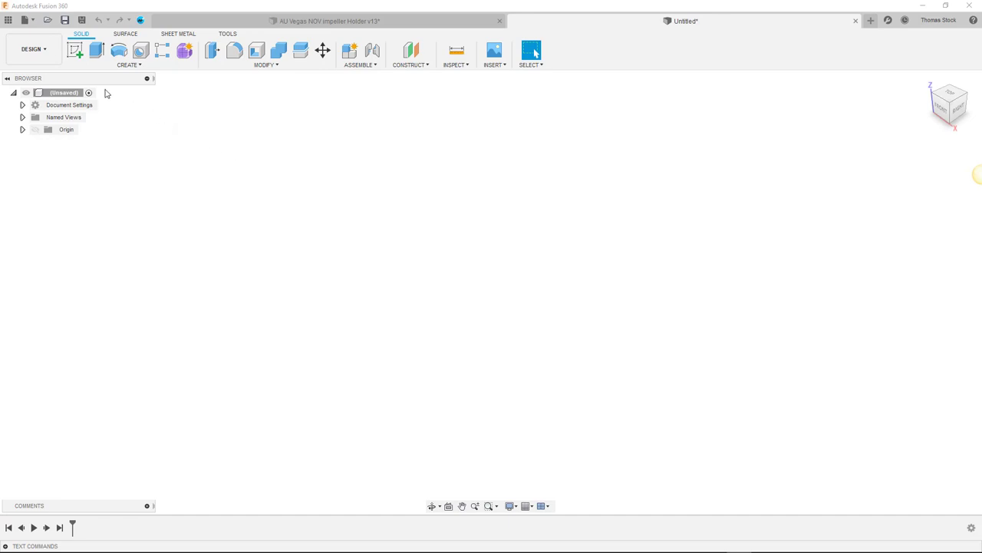
Step: Switch to the Manufacture workspace and open the Machine Library
click(44, 58)
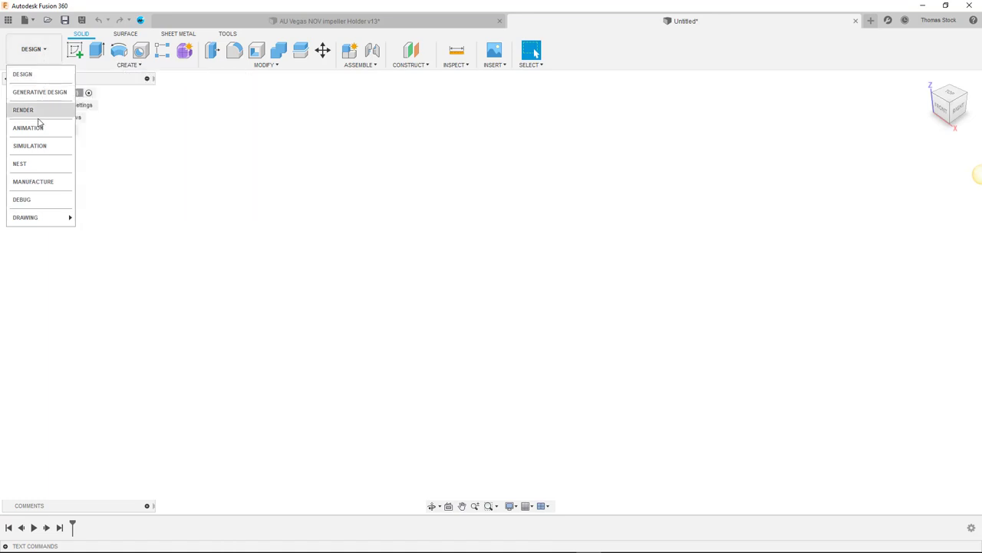
click(42, 182)
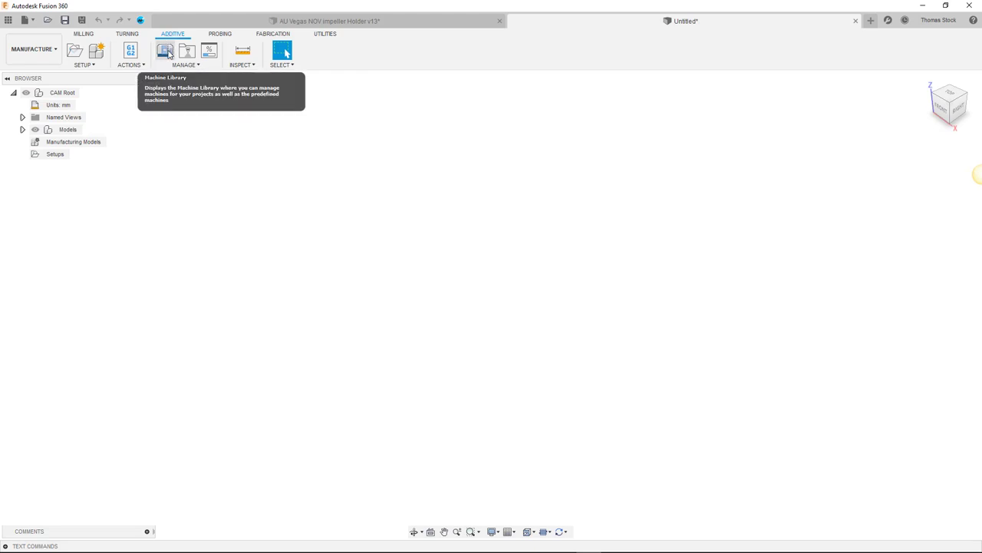
click(167, 52)
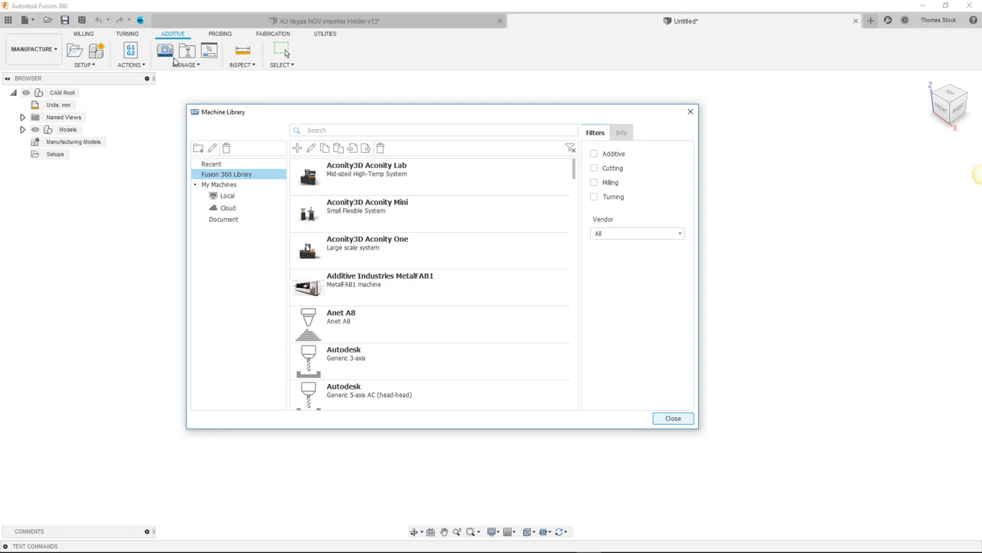
Step: Filter to Additive and copy the Autodesk Generic FFF Machine into My Machines > Local
scroll(370, 206, down, 5)
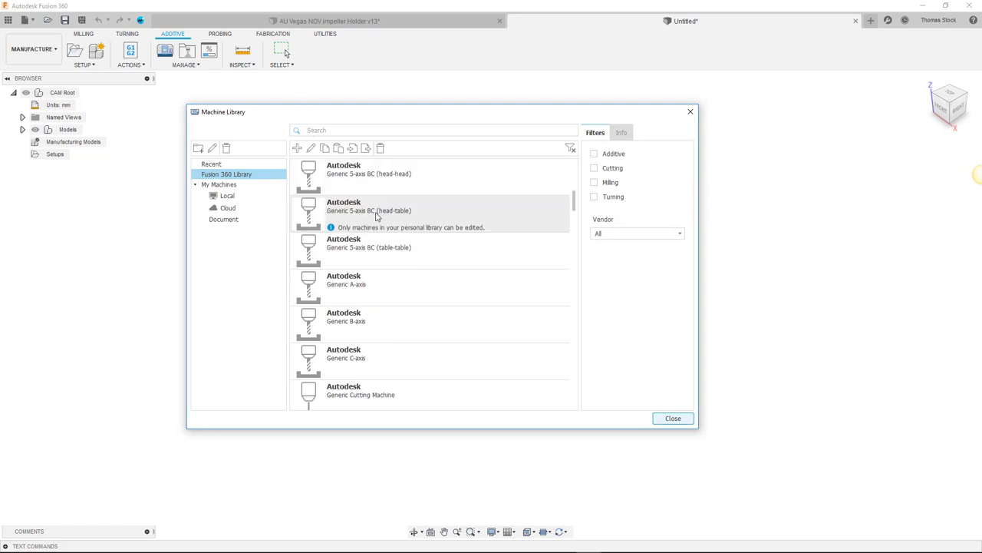
scroll(430, 202, up, 5)
click(594, 154)
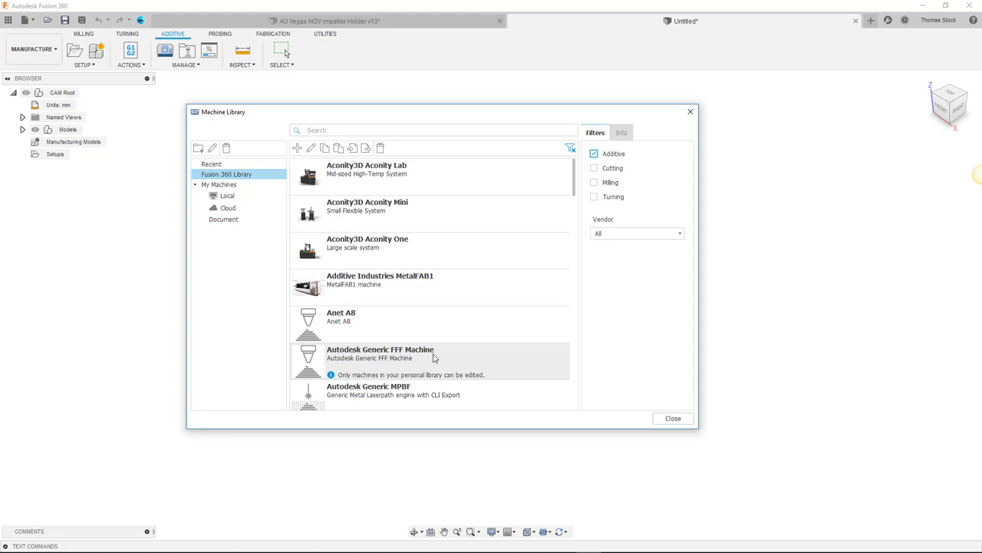
drag(433, 357, 240, 198)
click(240, 197)
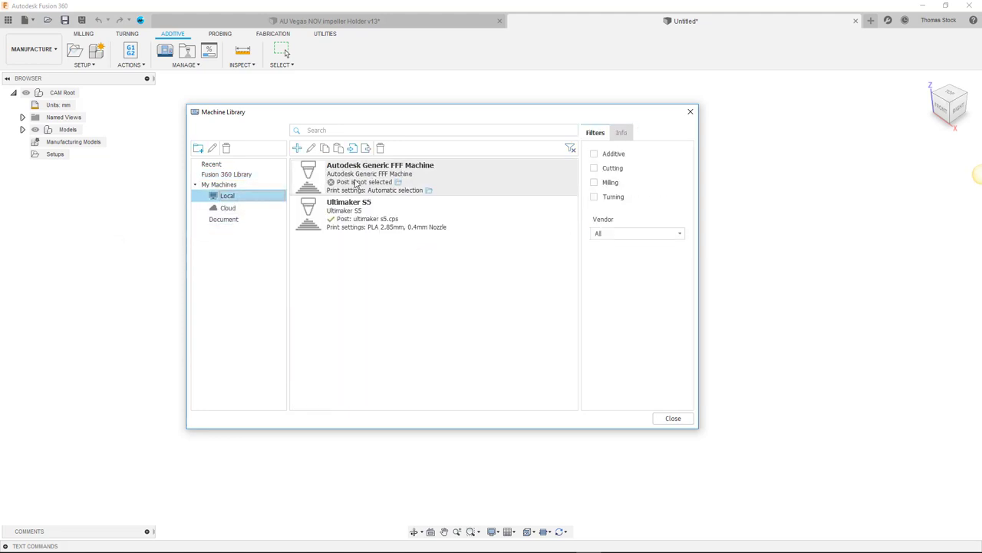
click(298, 148)
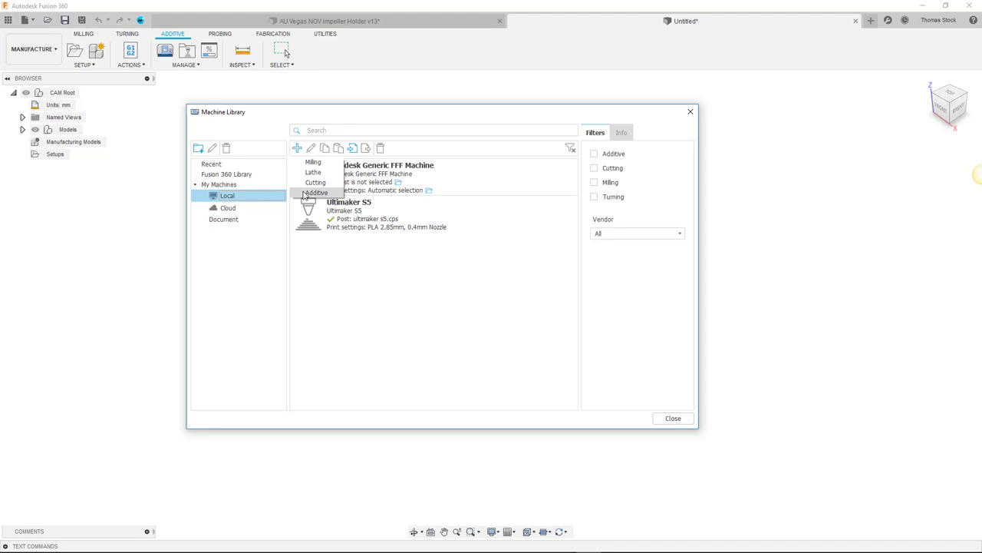
Step: Add an additive machine with model 'My machine', vendor 'Test', and 'Autodesk' replaced by 'Test' in the description
click(315, 193)
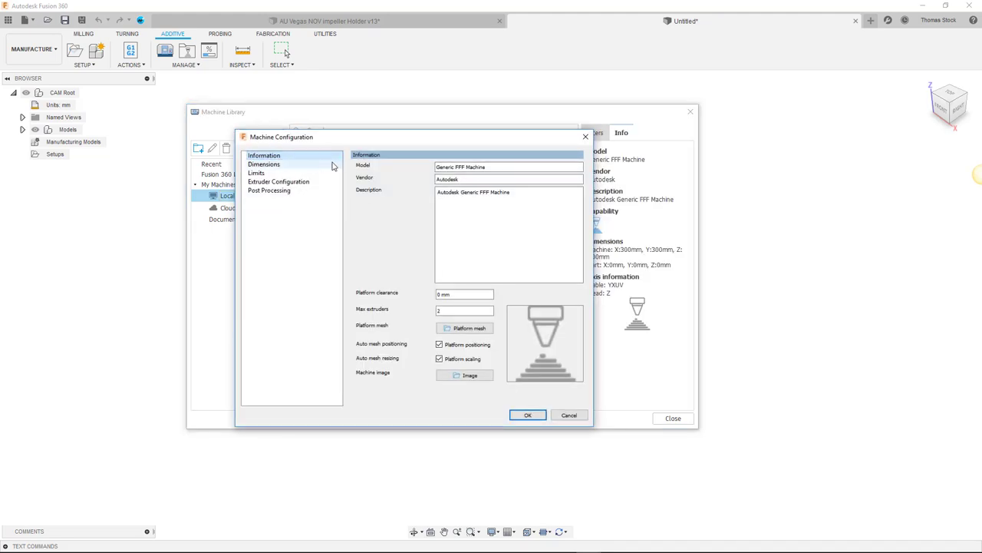
drag(500, 166, 424, 166)
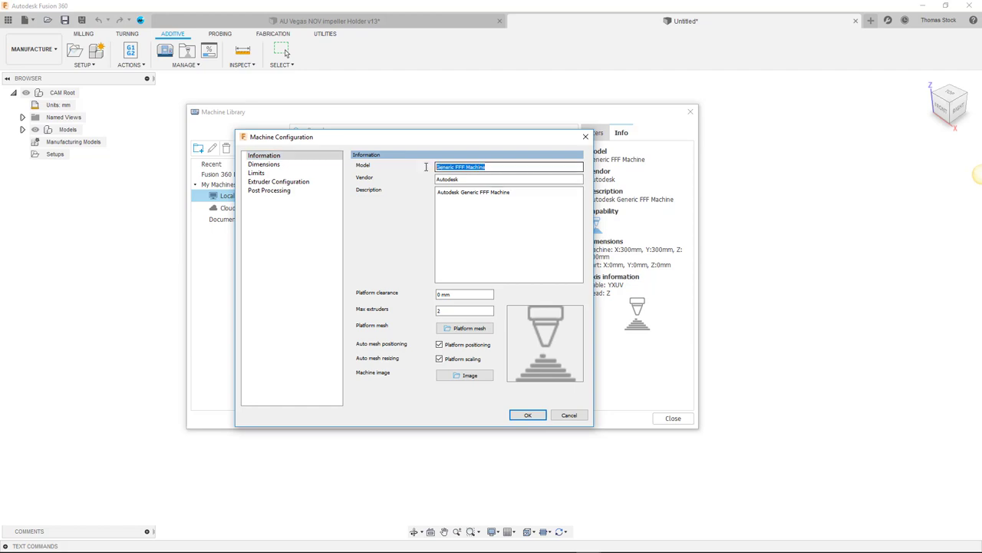
text(My machine)
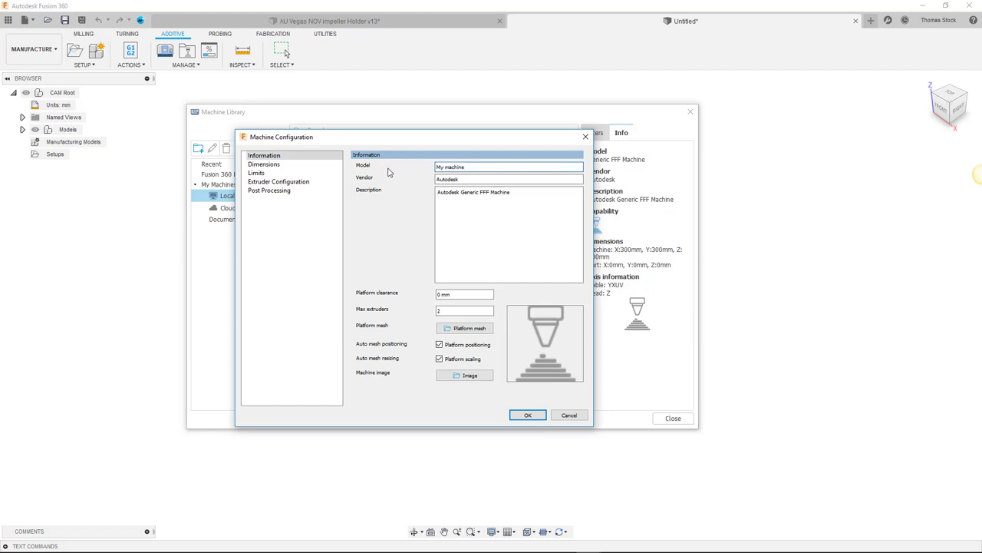
key(Tab)
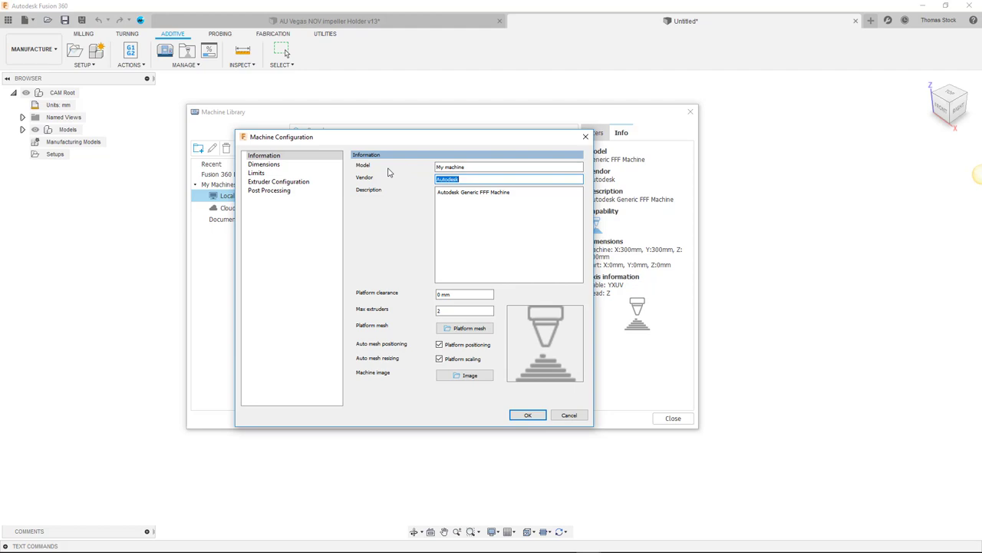
text(Test)
key(Tab)
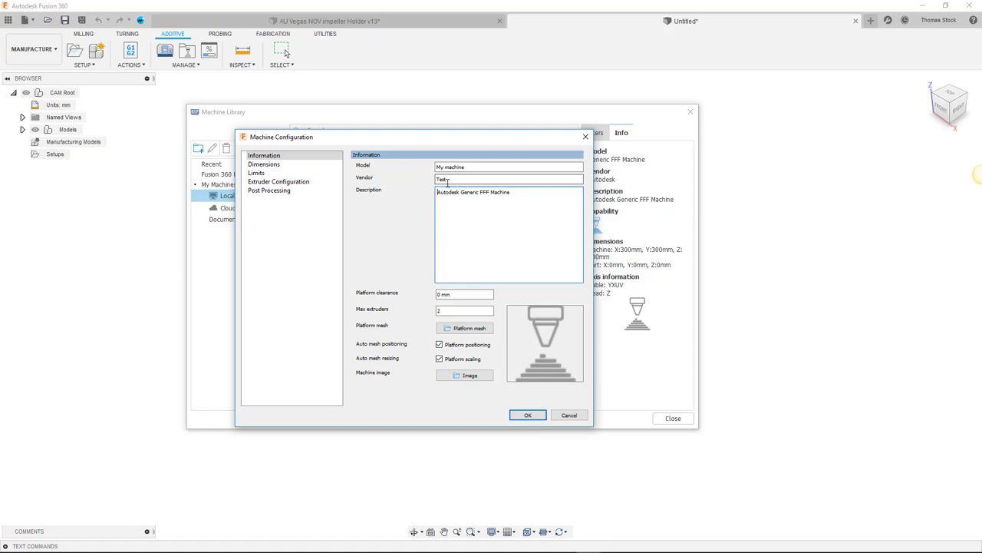
key(ctrl+shift+Right)
text(Test)
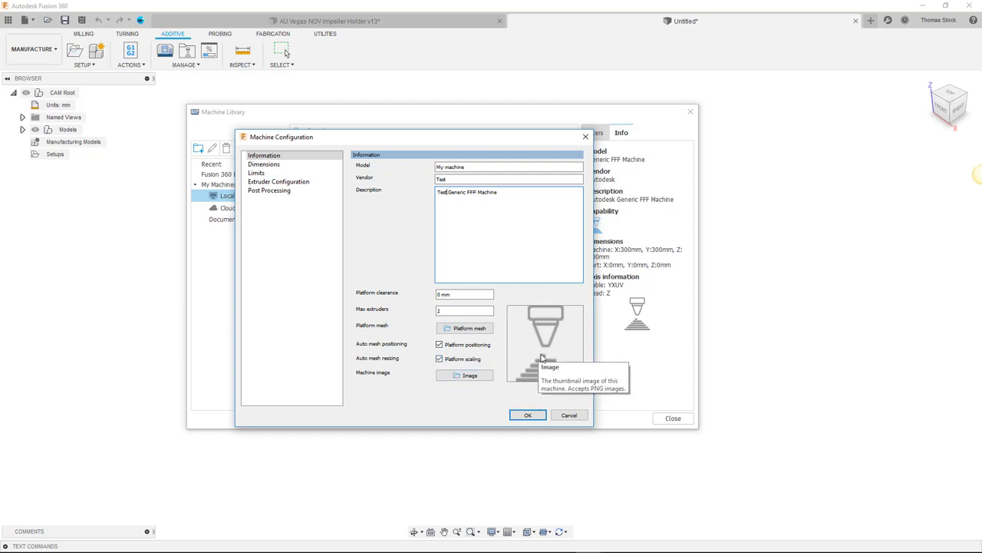
Step: Set the bed size to 250 mm in X, Y and Z on the Dimensions page
click(290, 166)
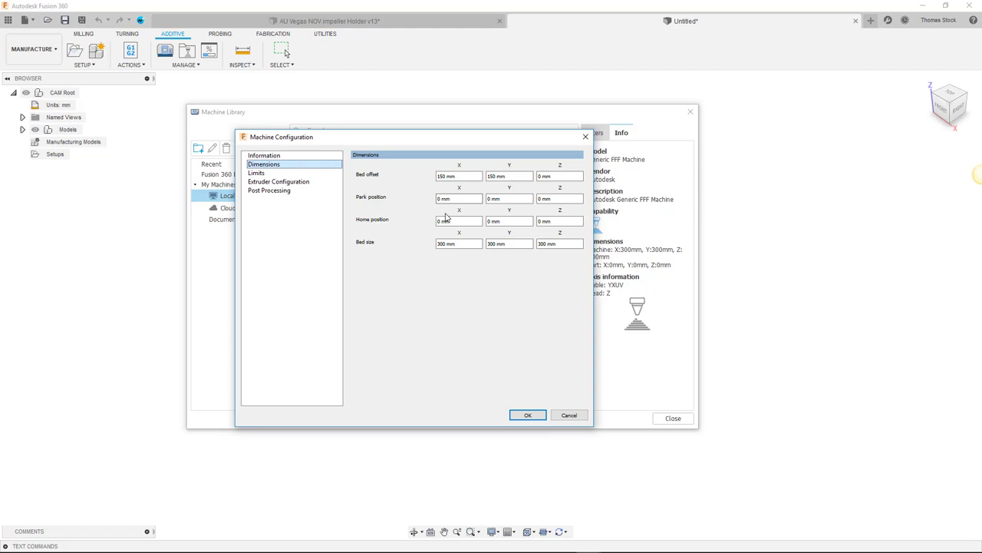
drag(463, 244, 399, 241)
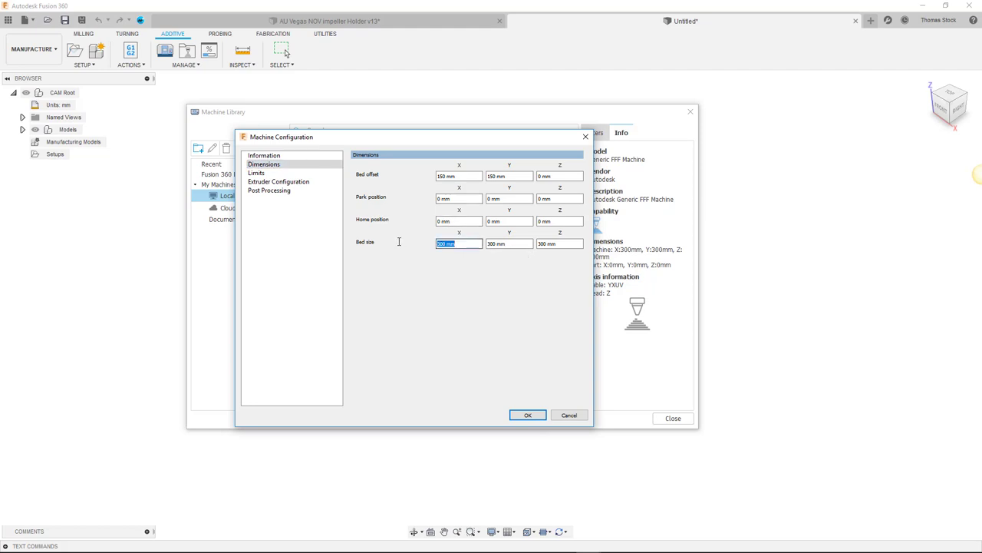
text(250)
key(Tab)
text(250)
key(Tab)
text(250)
key(Tab)
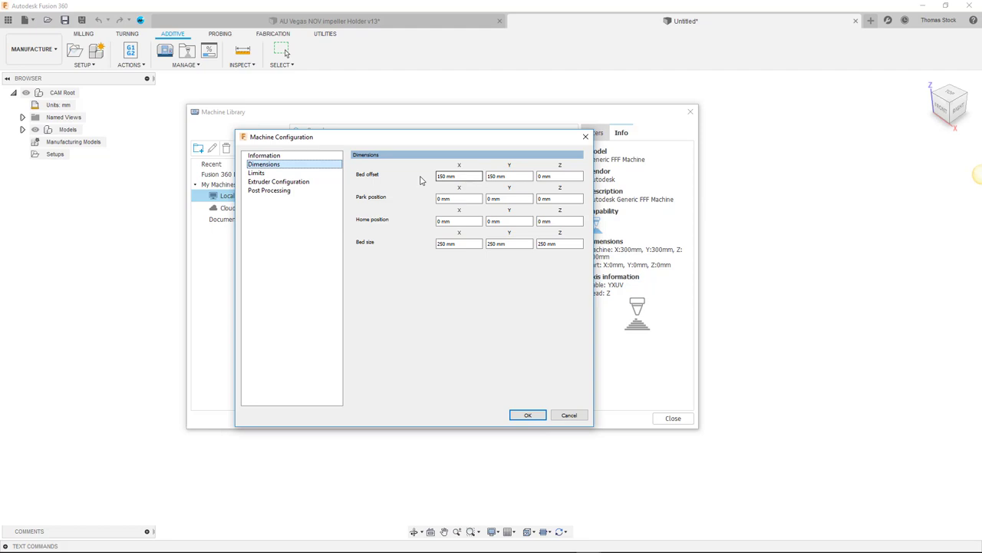
Step: Set the bed offset to 125 mm in X and Y
key(Tab)
text(1)
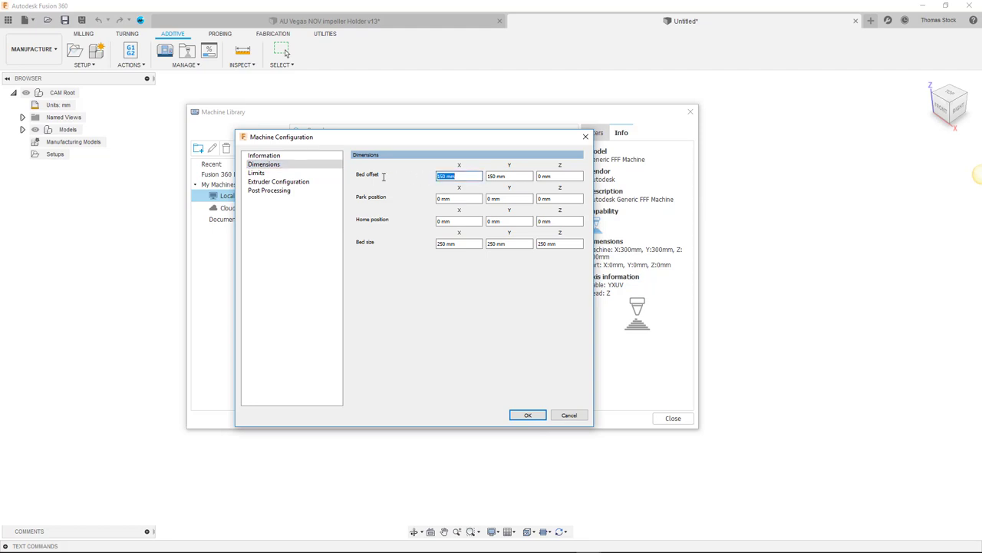
text(25)
key(Tab)
text(125)
key(Tab)
Step: Set the maximum bed temperature to 999 on the Limits page
click(312, 175)
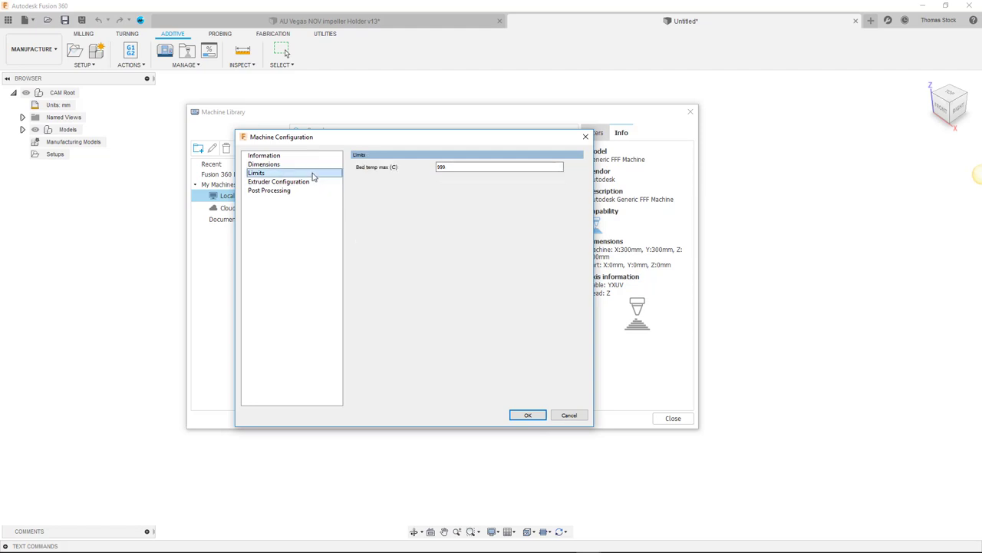
drag(453, 166, 419, 165)
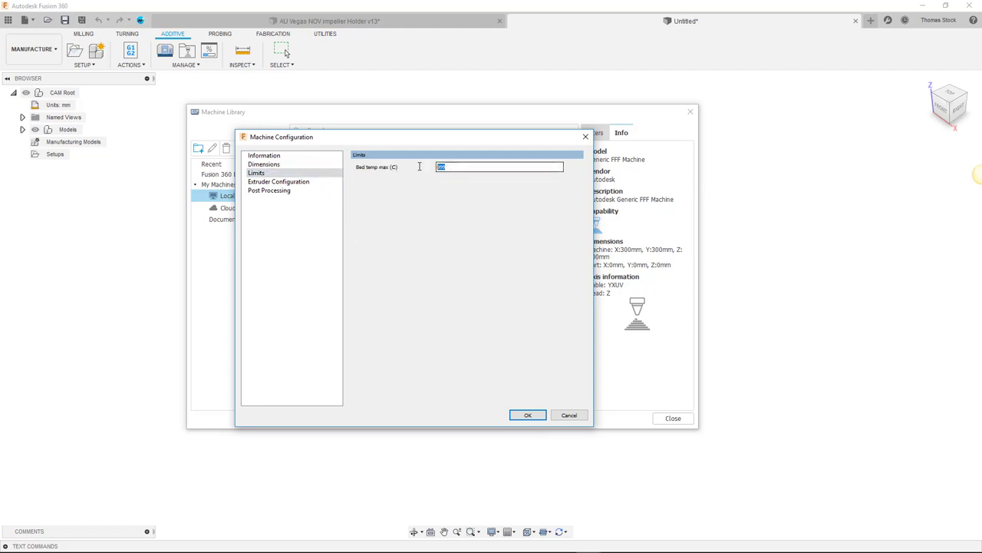
text(999)
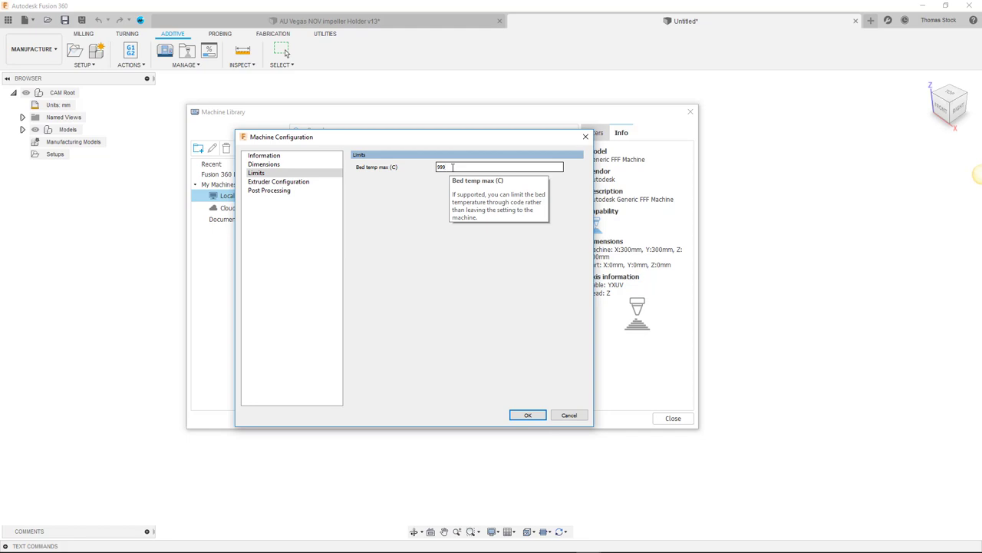
Step: Review the Extruder Configuration page, then go to the Post Processing page
click(320, 183)
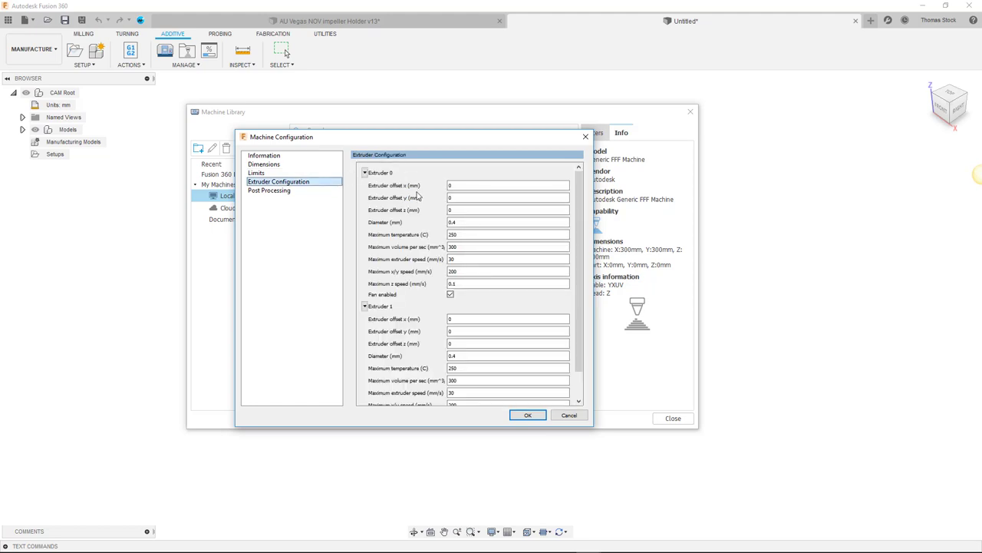
scroll(420, 320, down, 1)
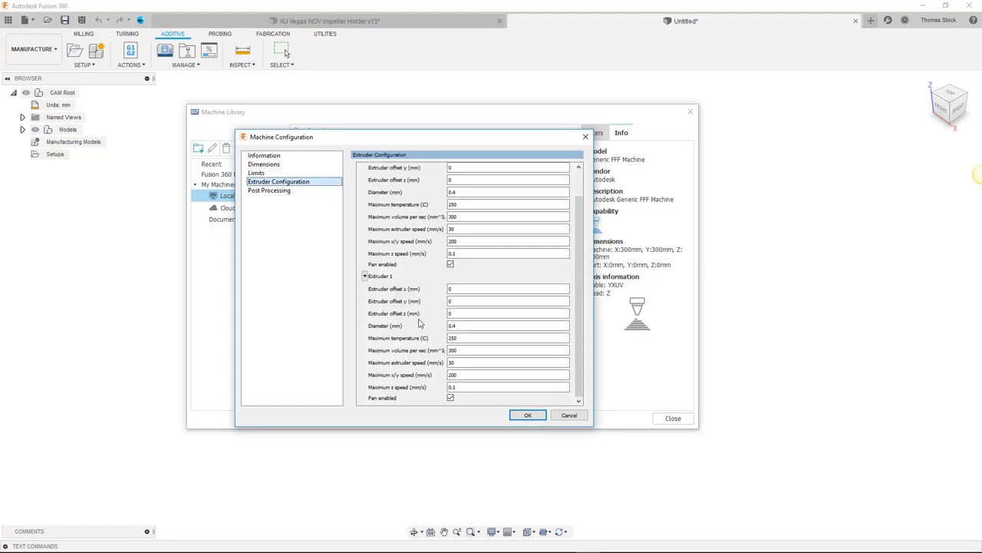
scroll(419, 323, up, 1)
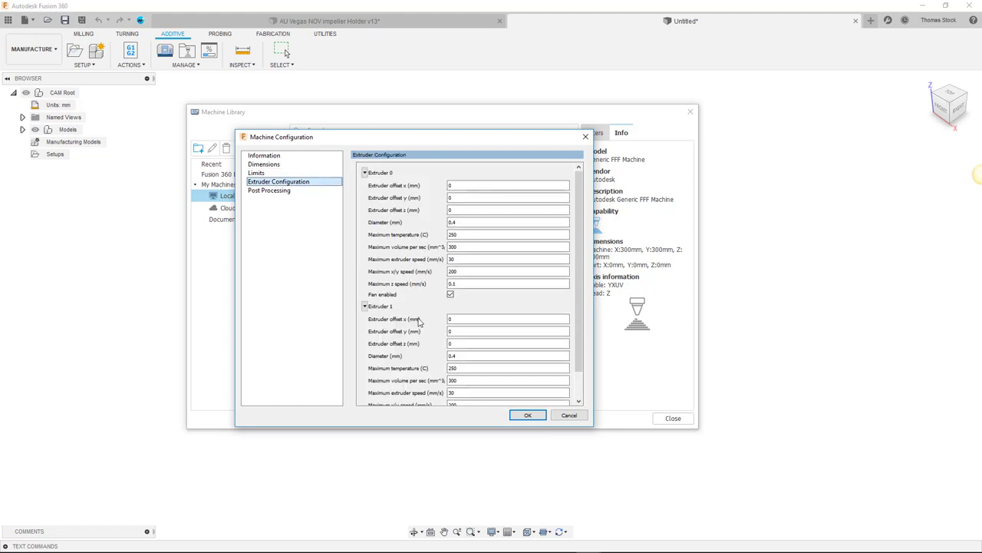
click(290, 195)
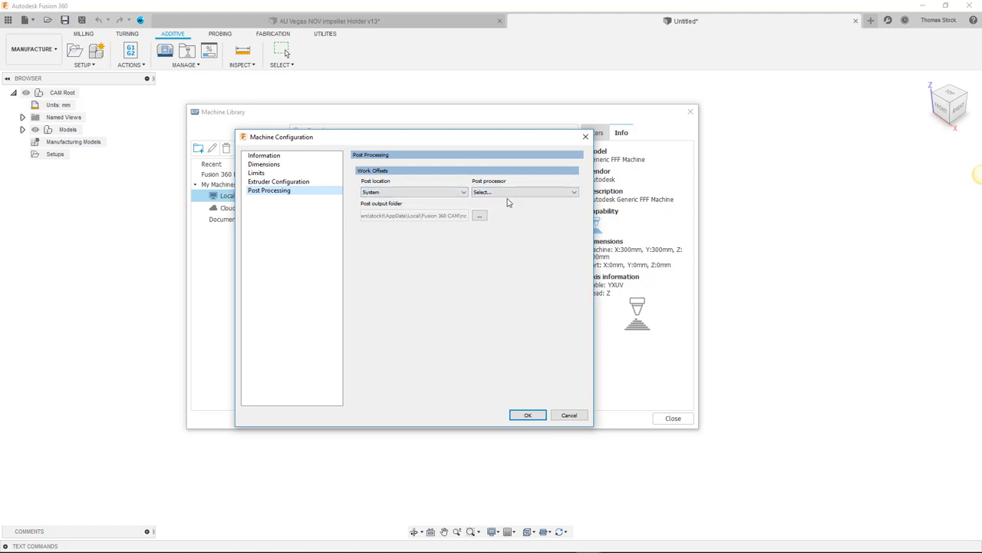
Step: Assign the Fusion 360 Library's Autodesk Generic FFF Machine post to Test My machine, then close the library
click(531, 415)
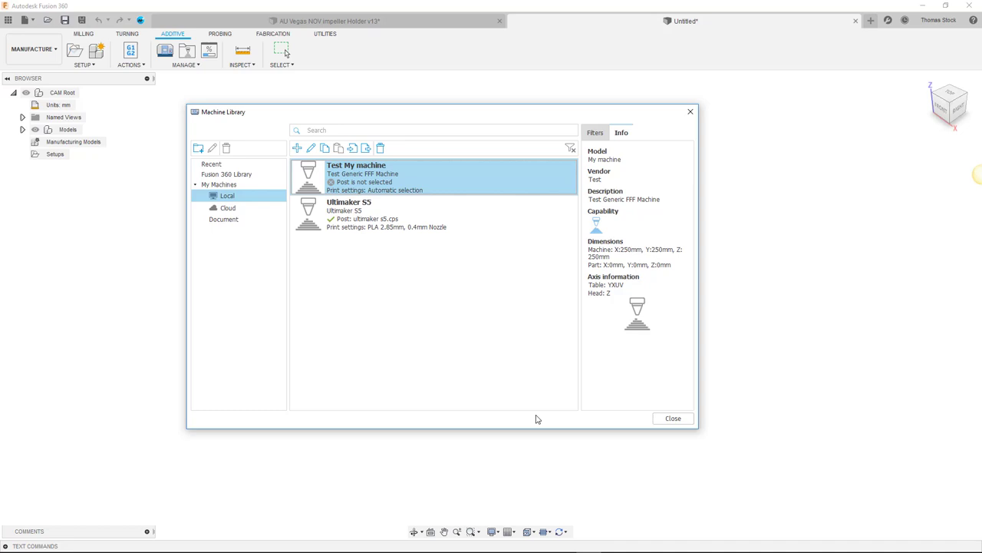
mouse_move(398, 184)
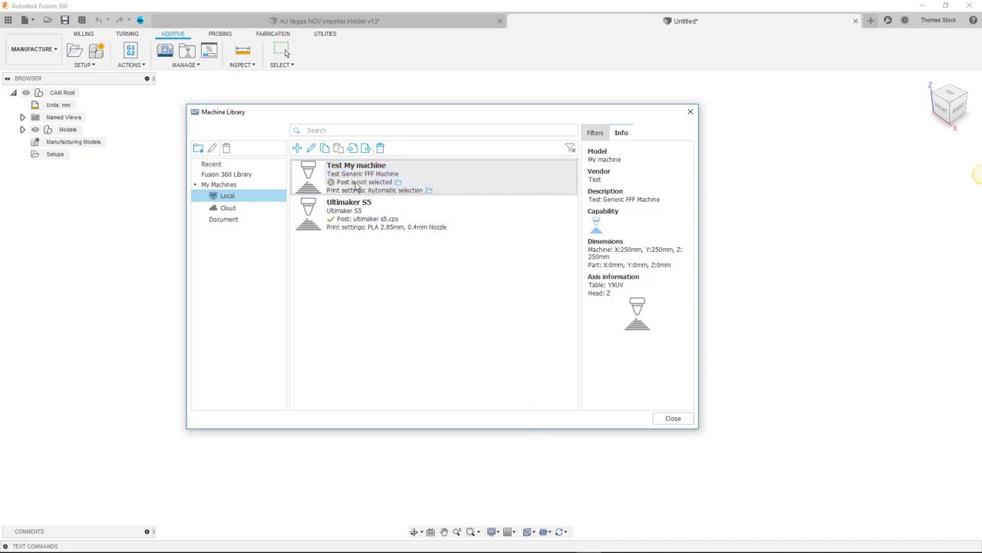
click(398, 182)
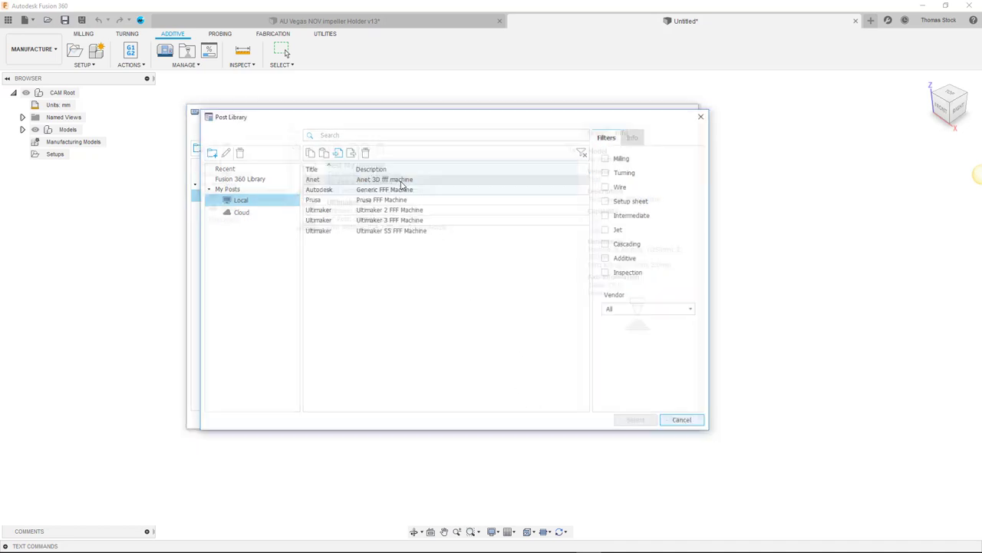
click(269, 180)
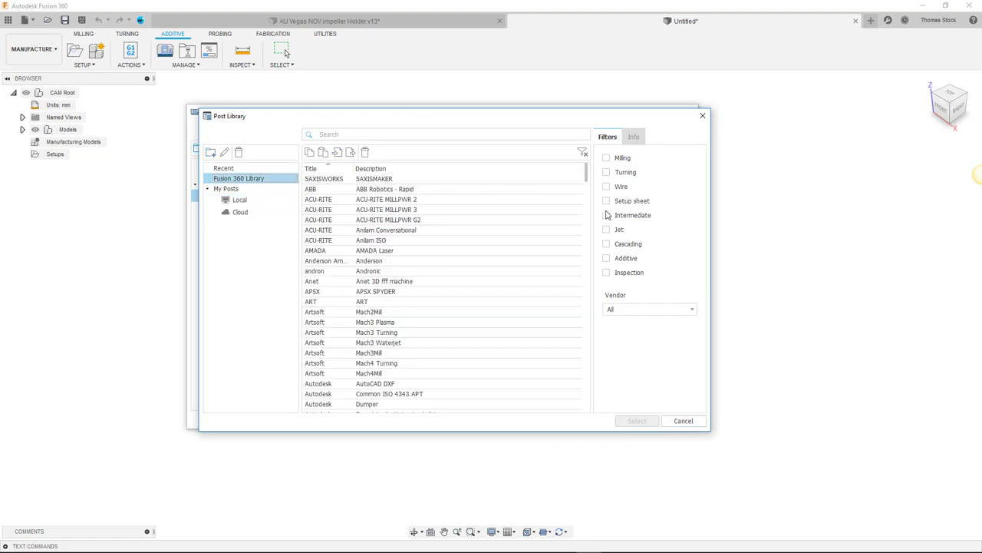
click(606, 258)
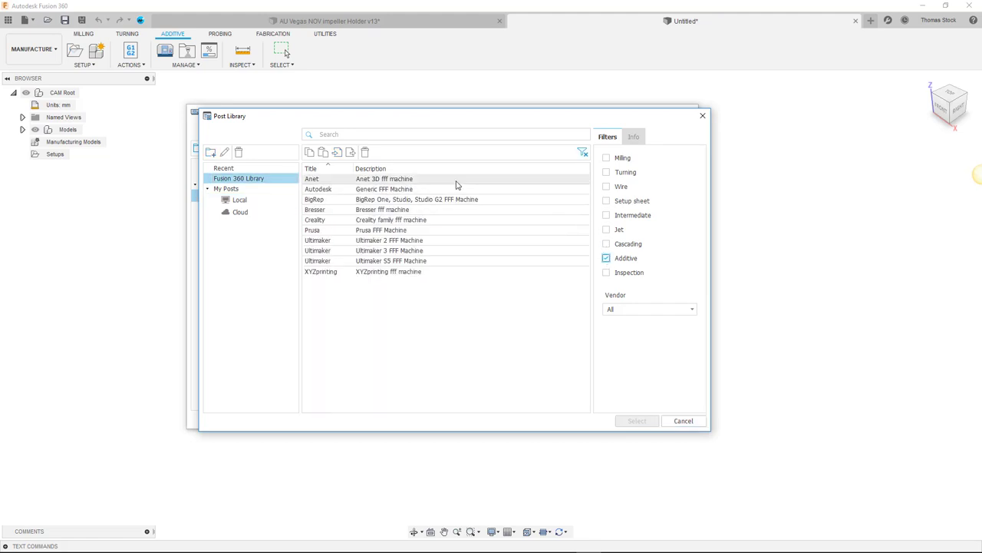
click(383, 191)
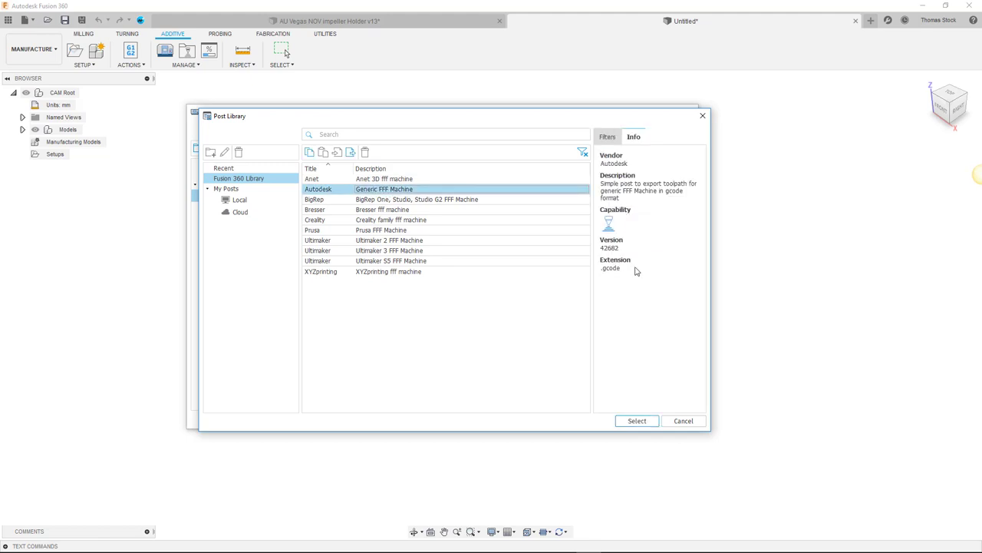
click(636, 421)
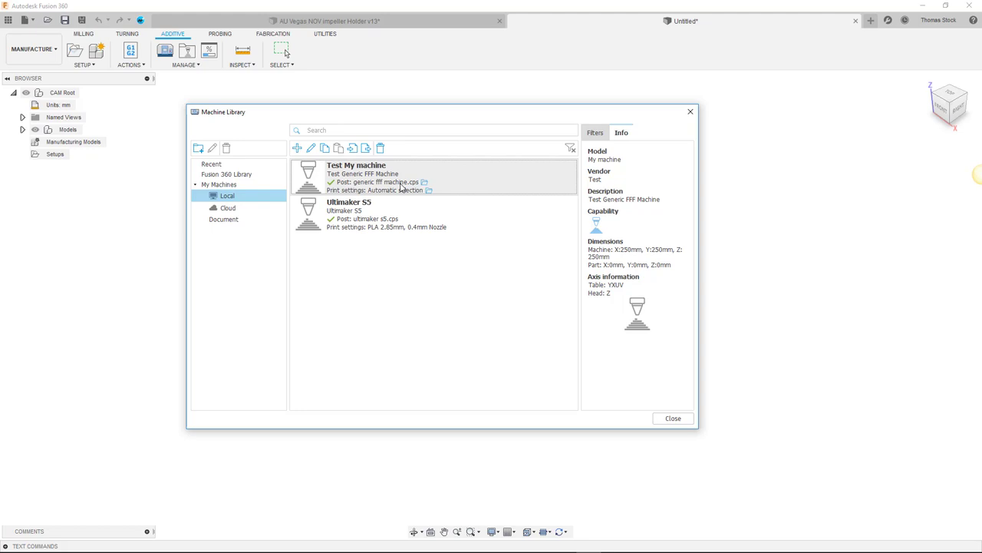
click(405, 190)
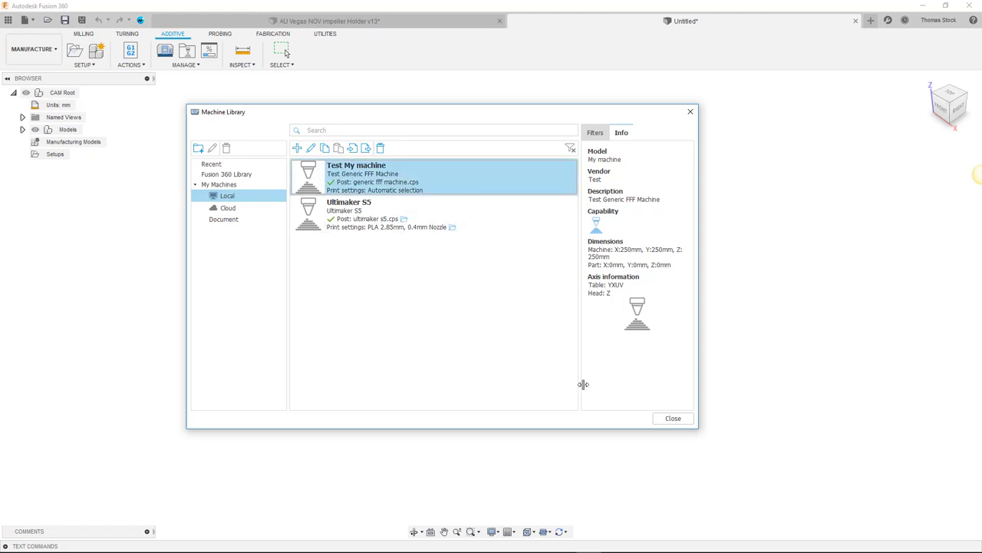
click(675, 422)
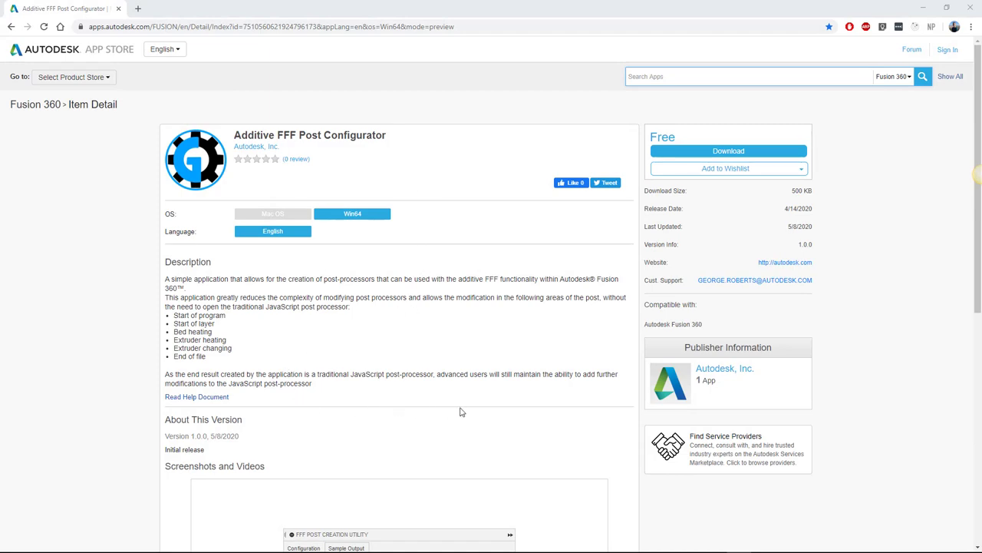
scroll(464, 414, down, 5)
scroll(467, 414, up, 5)
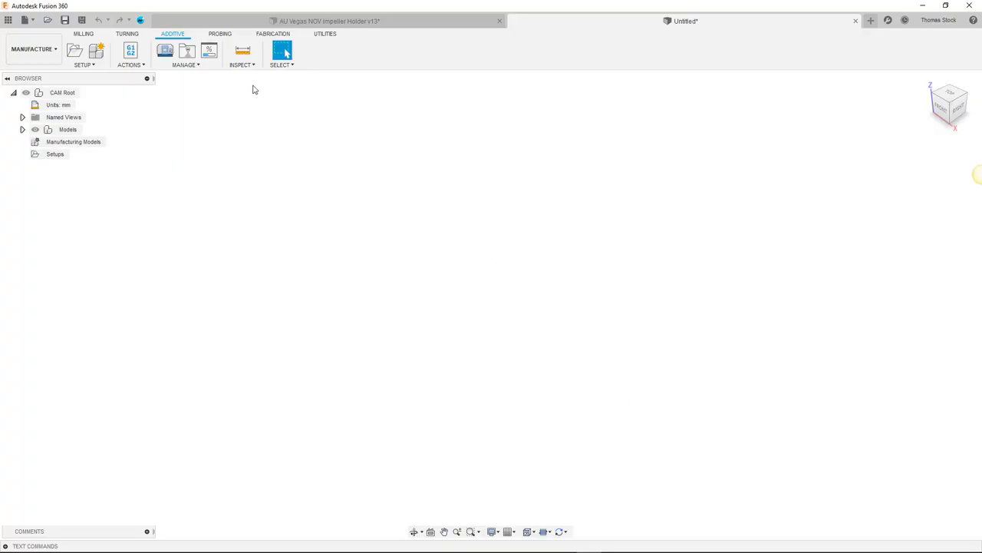
Step: Pin the FFF Post Creation Utility from the Manage menu to the Additive toolbar
click(186, 65)
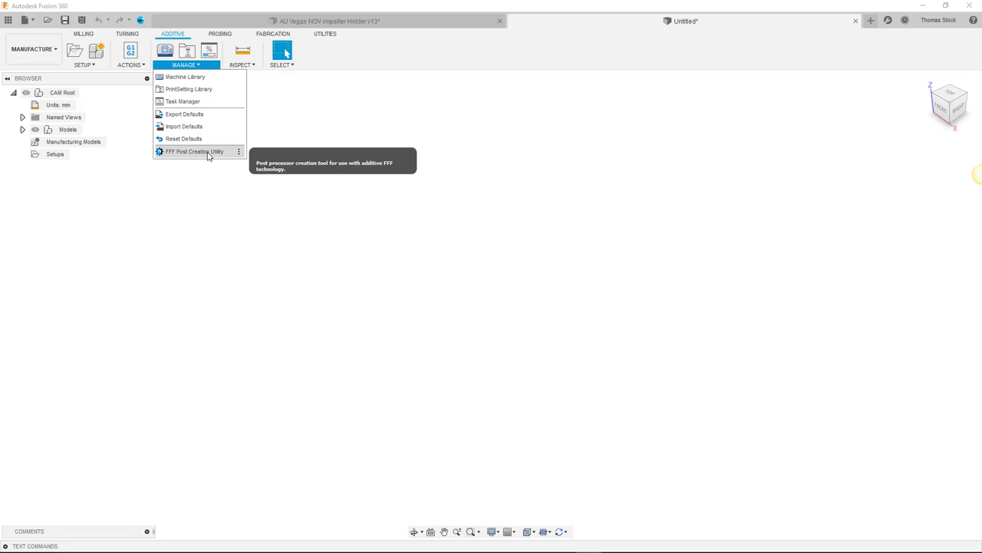
click(239, 151)
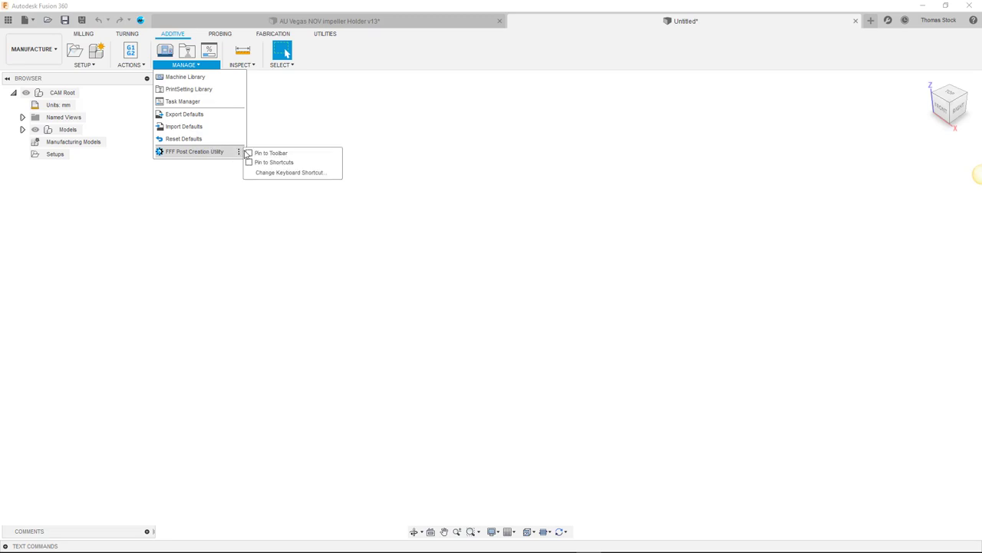
click(249, 153)
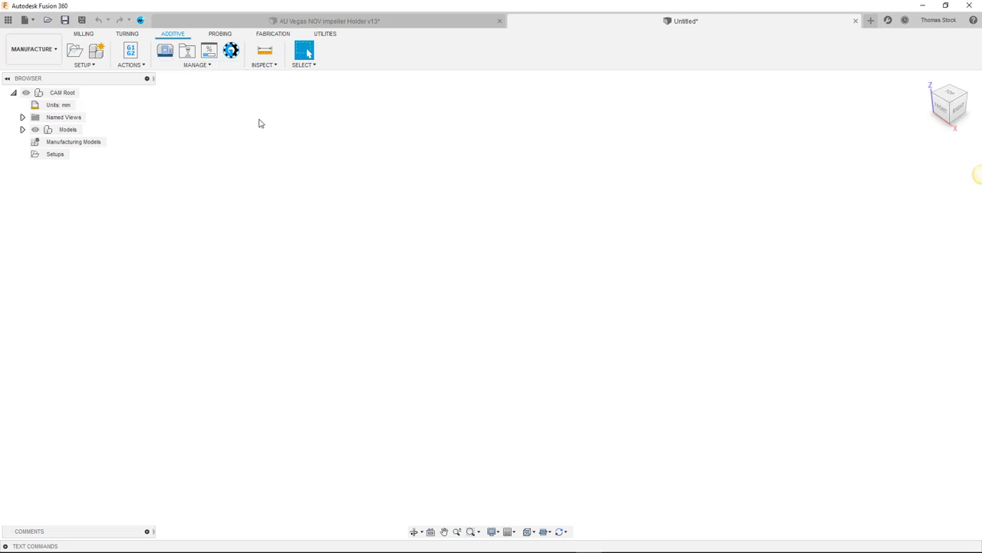
Step: Launch the FFF Post Creation Utility and rename the post to 'My Post'
click(233, 51)
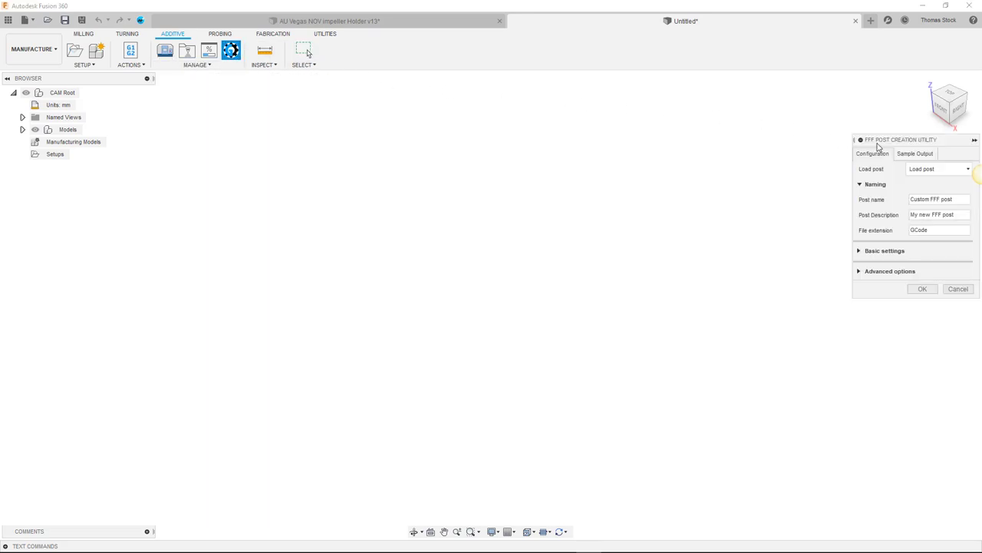
drag(888, 141, 708, 119)
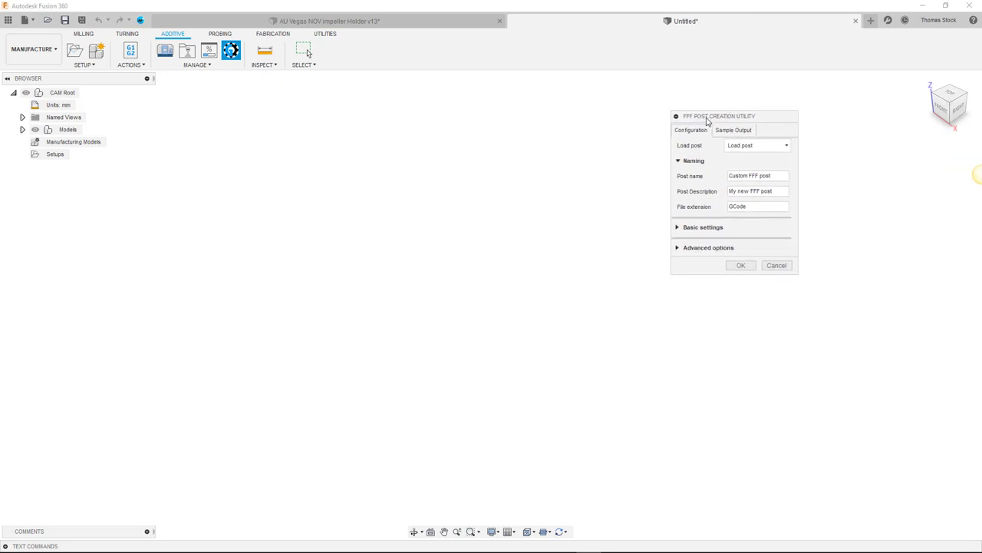
click(772, 176)
drag(753, 175, 706, 179)
text(My Post)
Step: Add a ';Hello' line after ';END OF GCODE' in the End program and expand Advanced options
click(679, 228)
scroll(744, 248, down, 1)
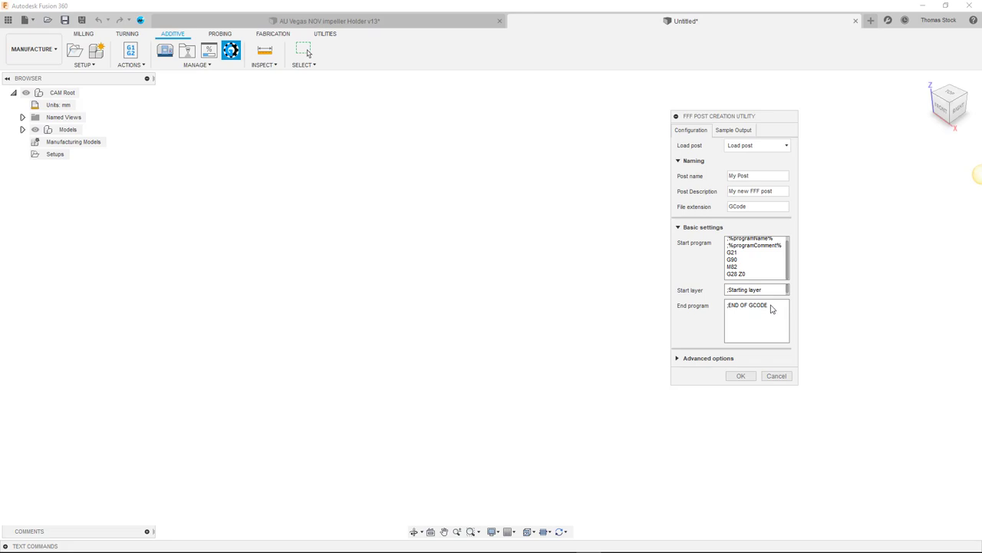
click(770, 306)
click(685, 359)
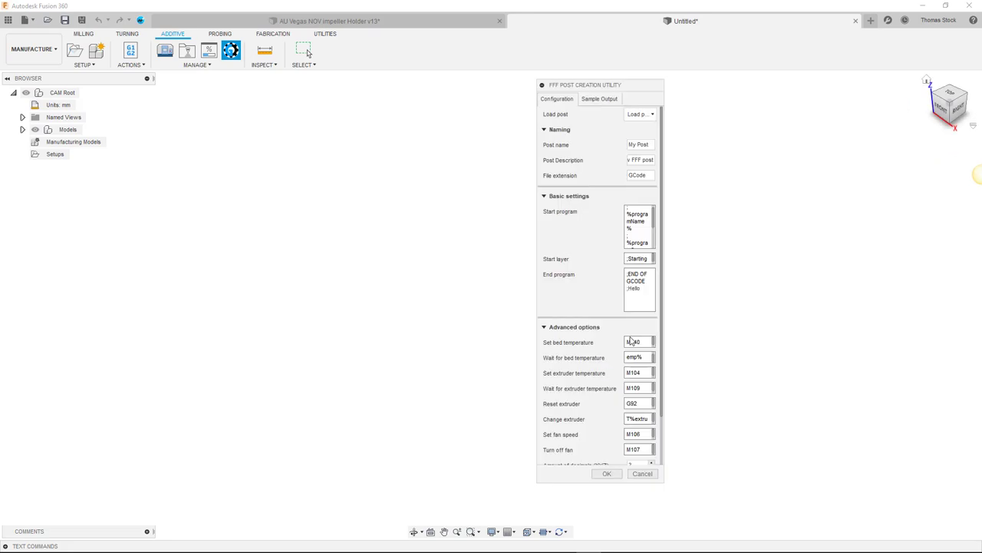
scroll(616, 351, down, 2)
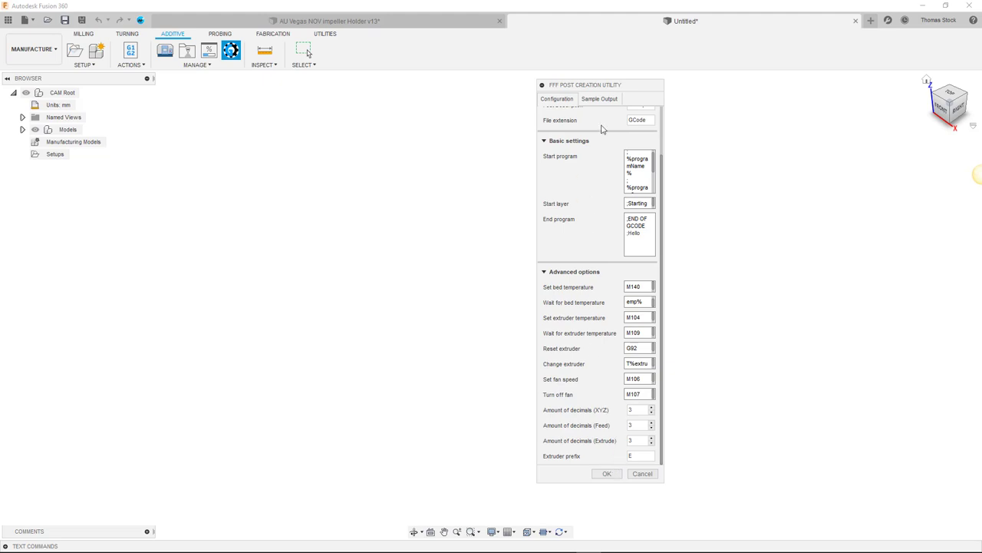
Step: Preview the sample G-code, create and save My Post, and dismiss the confirmation message
click(610, 99)
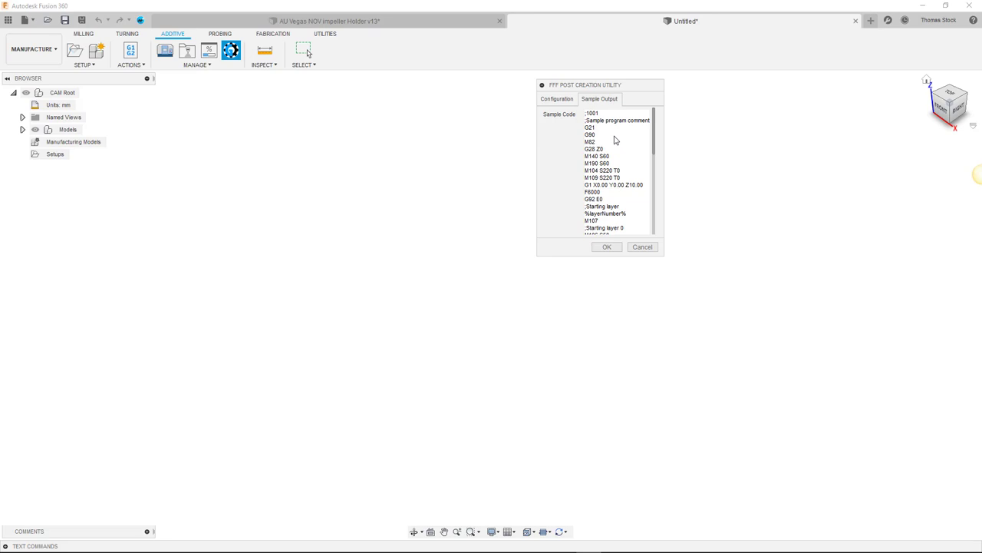
scroll(615, 149, down, 15)
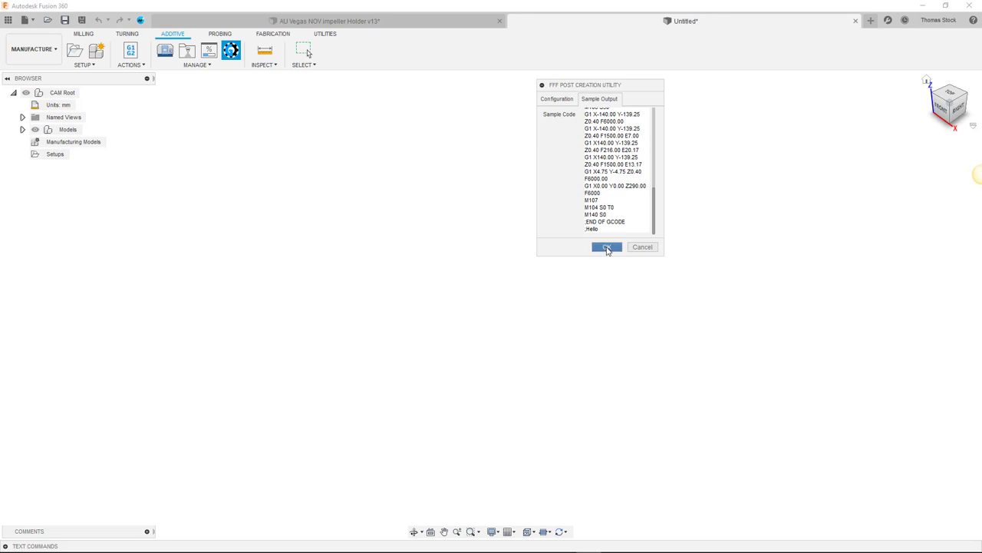
click(607, 247)
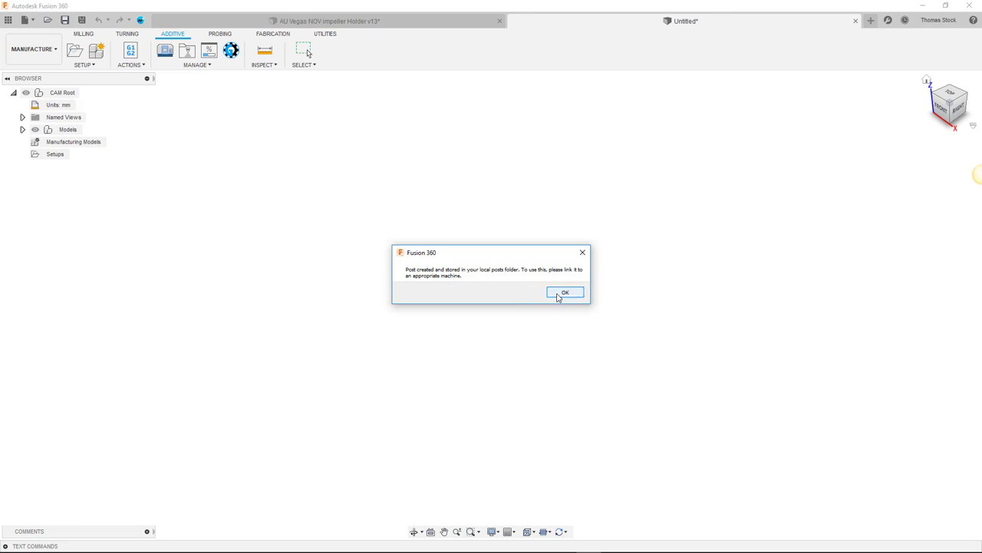
click(558, 296)
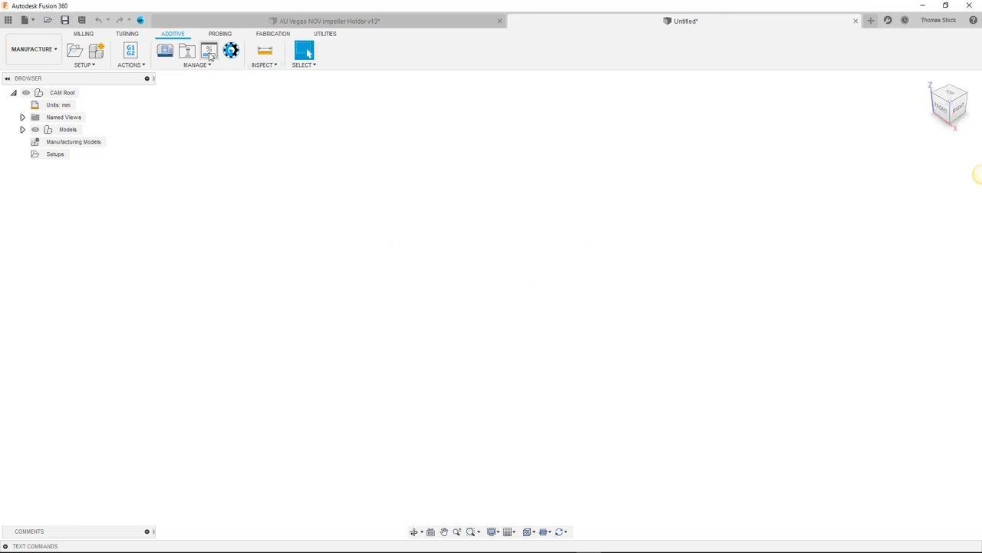
Step: Assign the local My Post (MyPost.cps) post processor to Test My machine
click(166, 53)
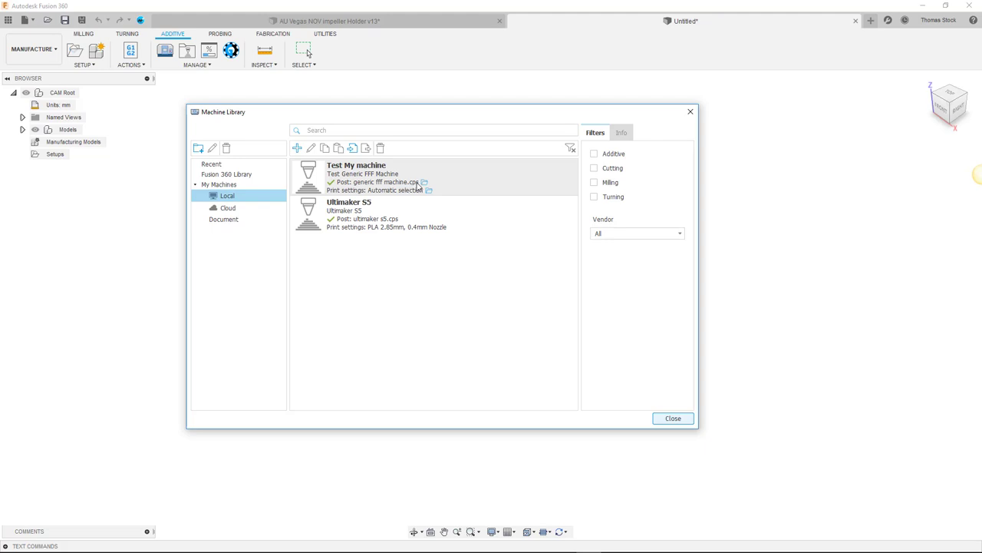
click(422, 183)
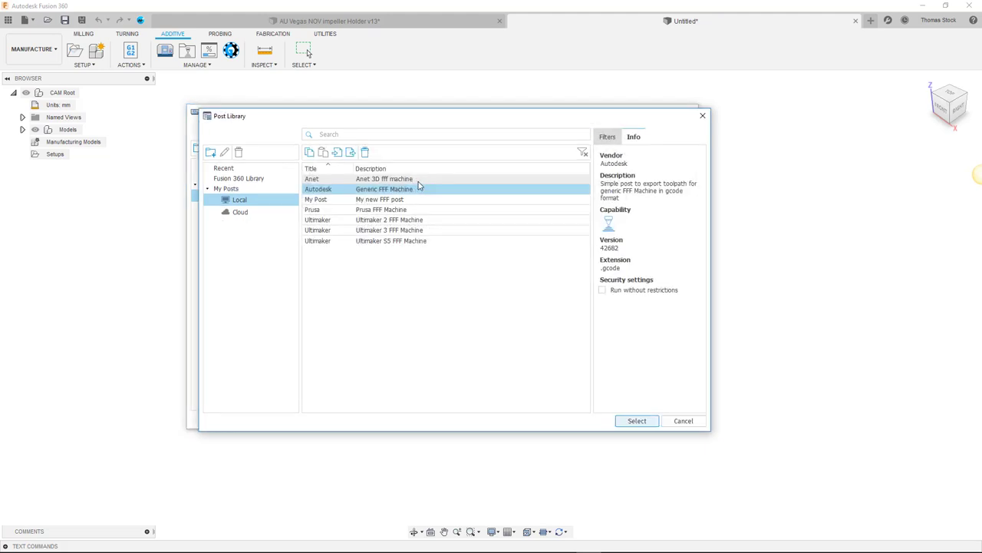
click(258, 202)
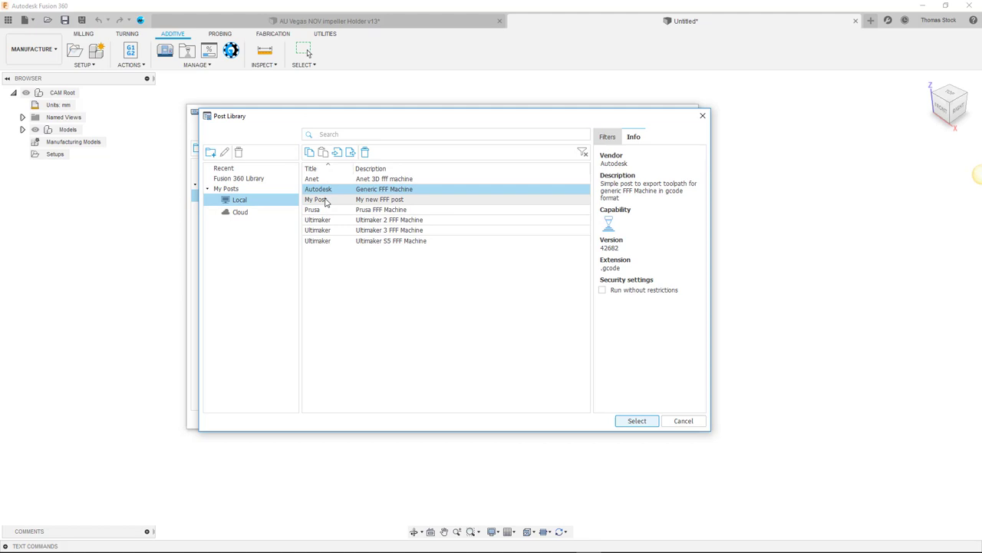
click(336, 201)
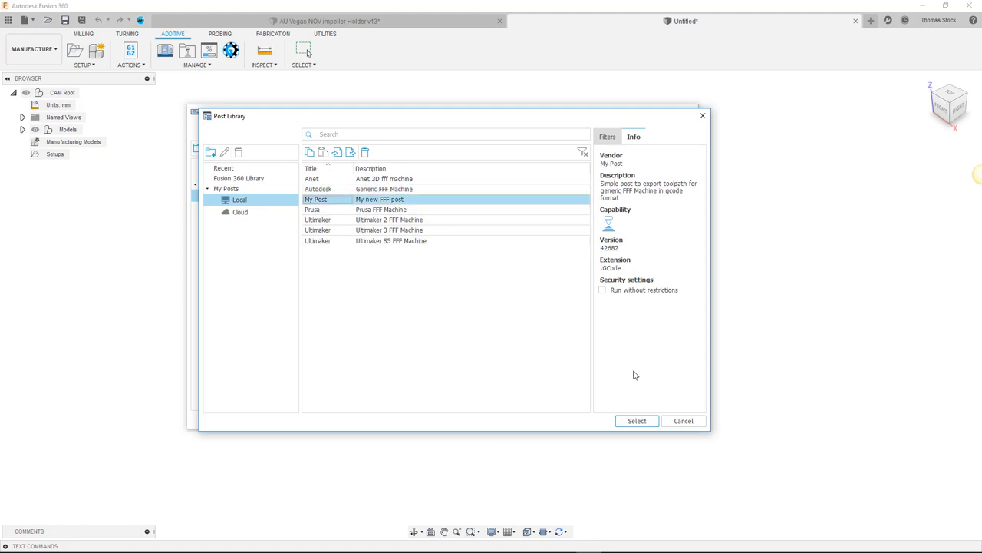
click(637, 421)
mouse_move(371, 184)
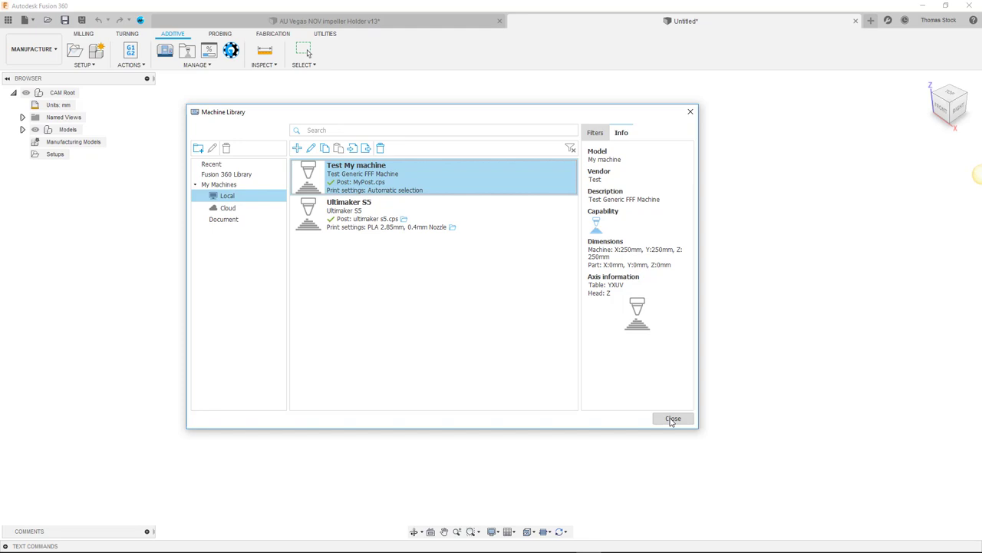
Step: Close the machine library, reload MyPost.cps in the post utility to check its Basic settings, then cancel
click(672, 418)
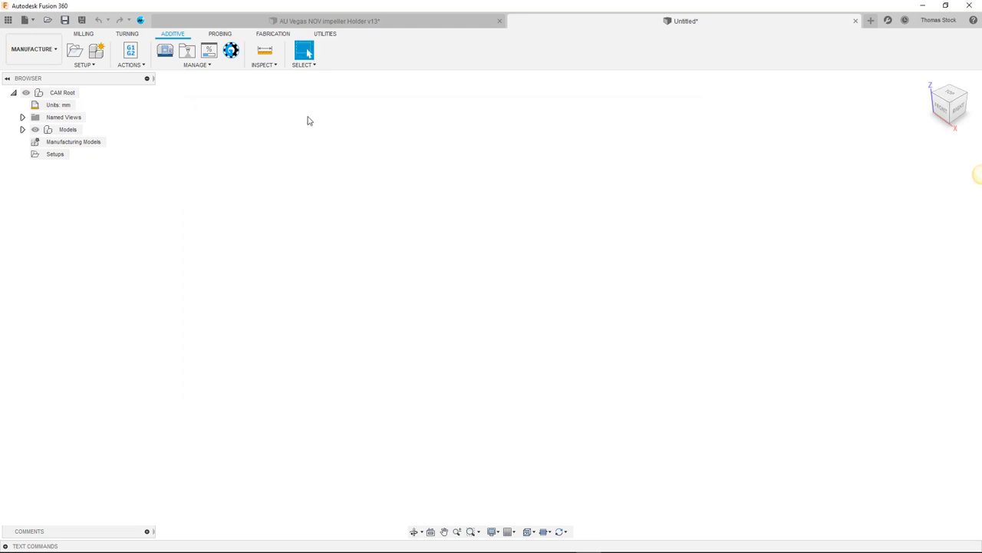
click(230, 54)
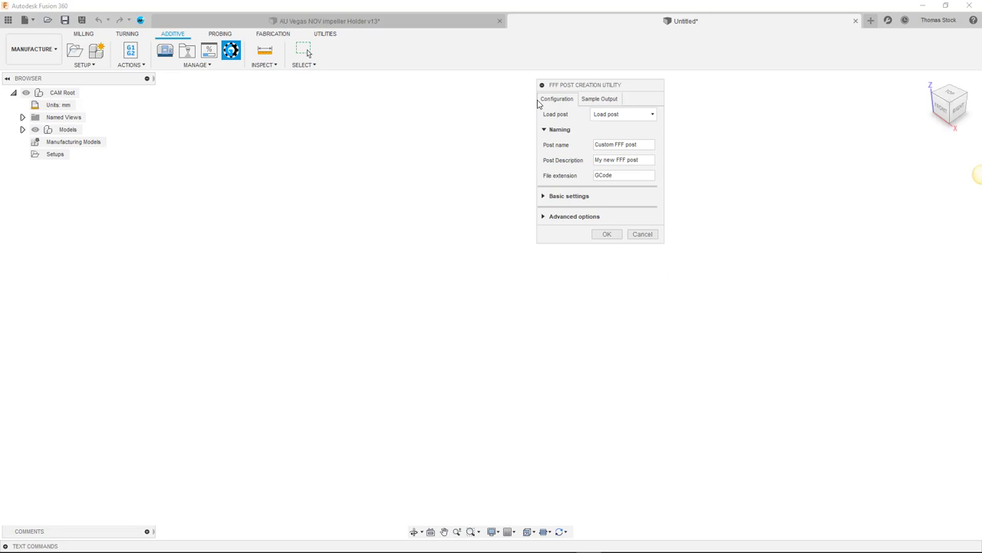
click(621, 113)
click(611, 125)
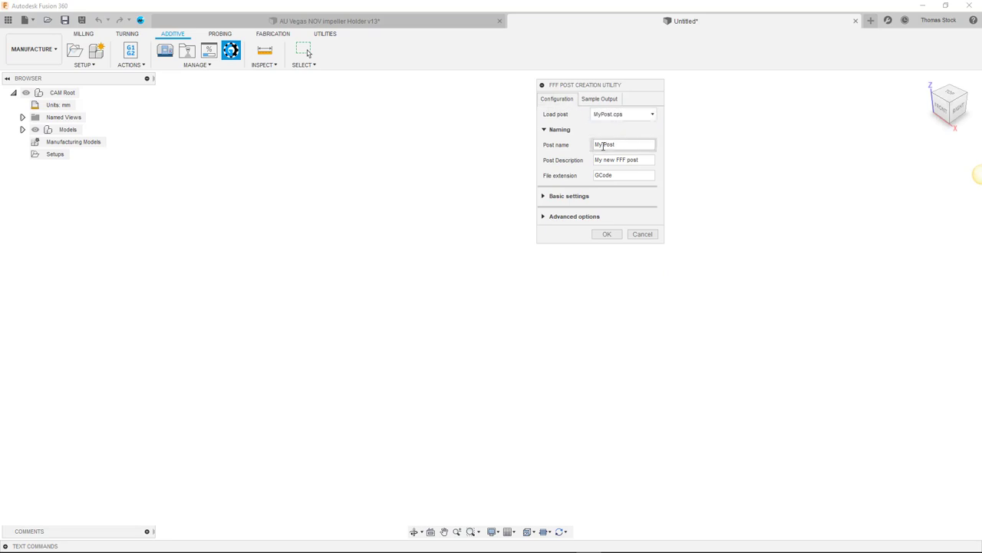
click(549, 198)
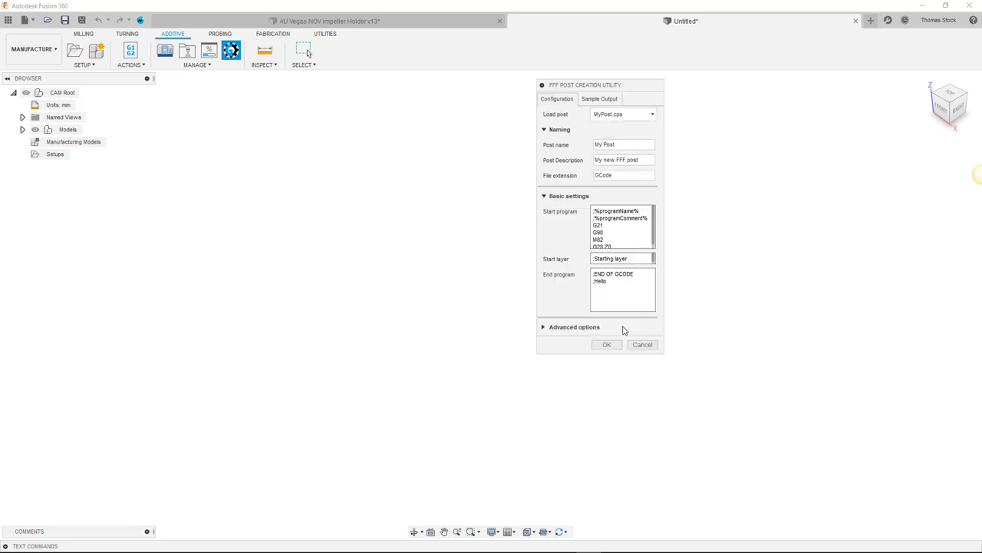
click(642, 344)
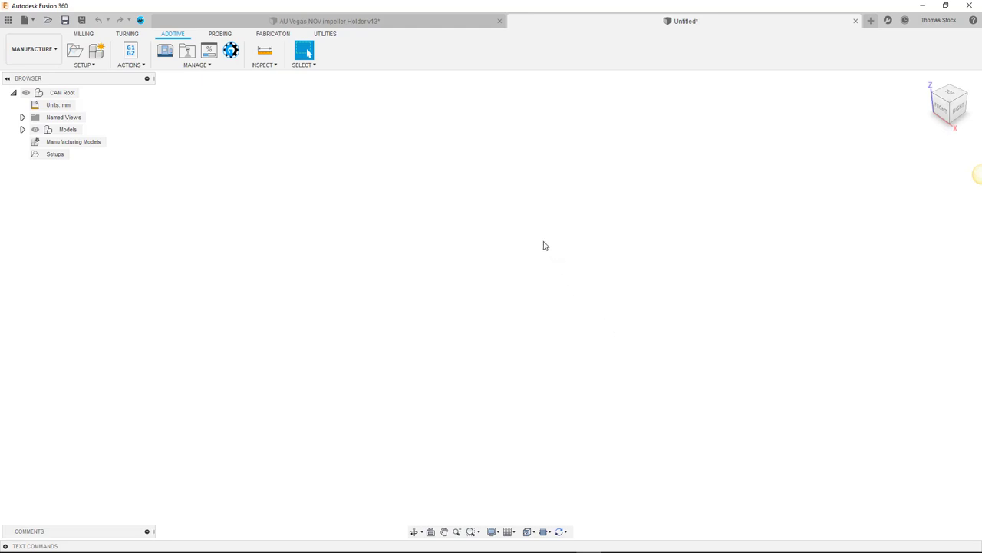
Step: In the impeller holder document, create additive Setup3 using the Test My machine
click(371, 26)
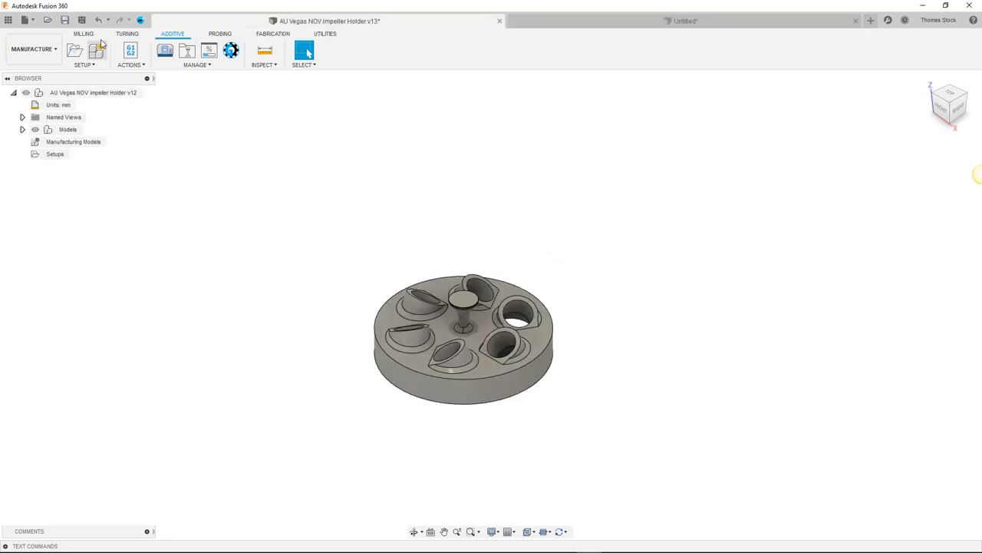
click(75, 50)
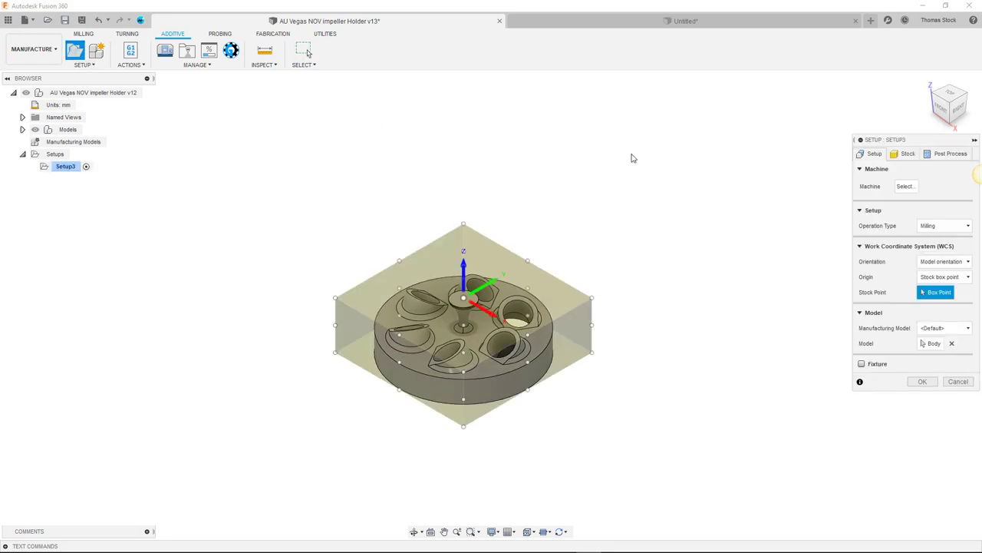
click(906, 187)
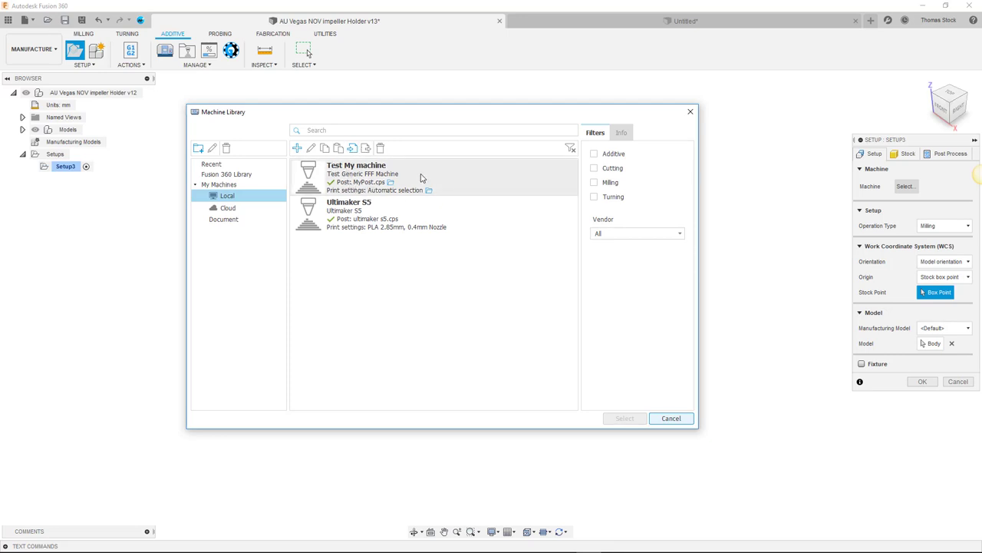
click(420, 178)
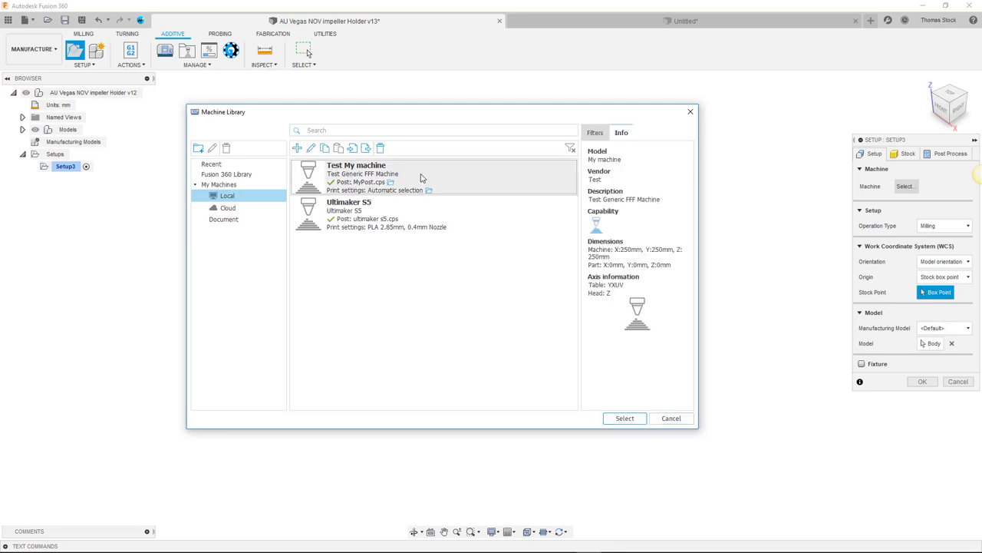
click(624, 418)
click(923, 378)
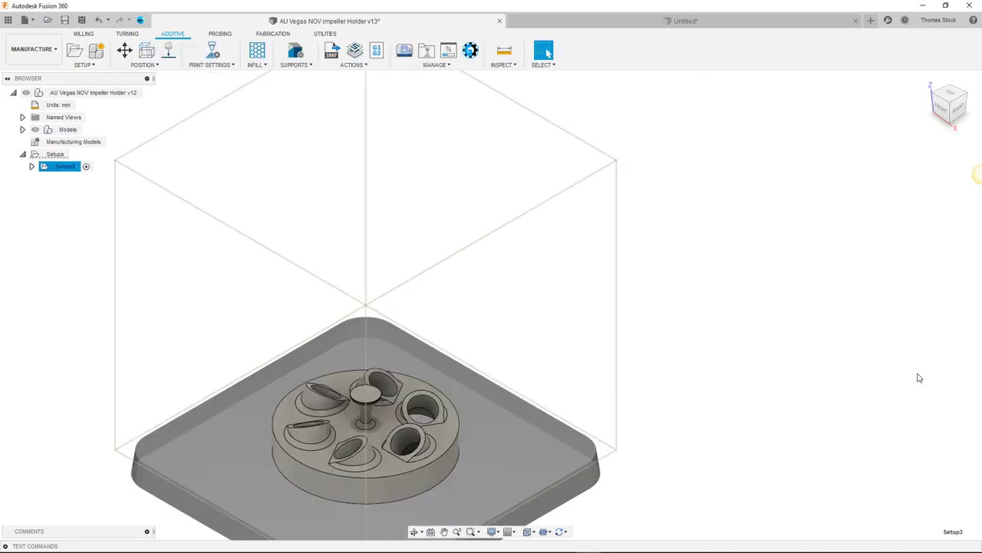
Step: Generate the additive toolpath for Setup3 and expand it to show its contents
click(353, 65)
click(347, 77)
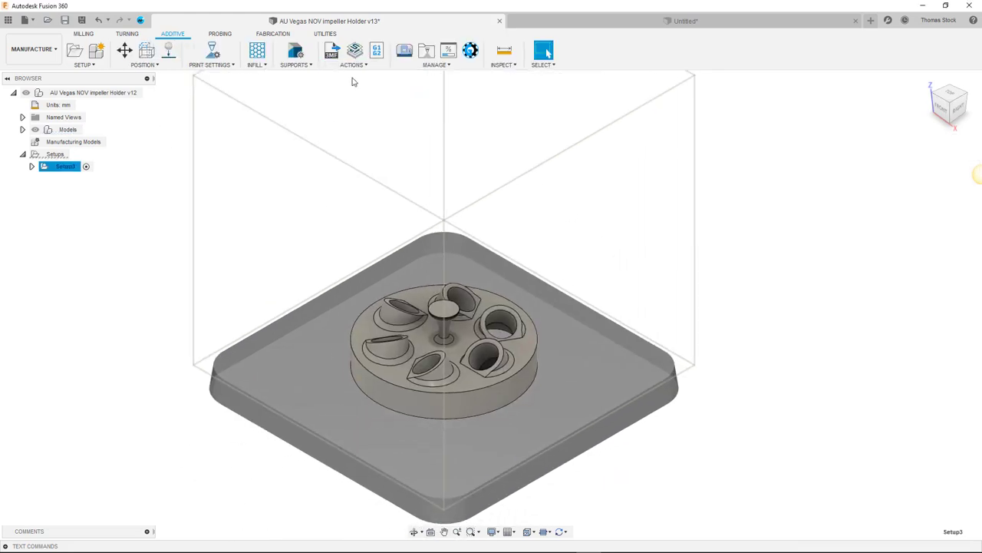
click(32, 166)
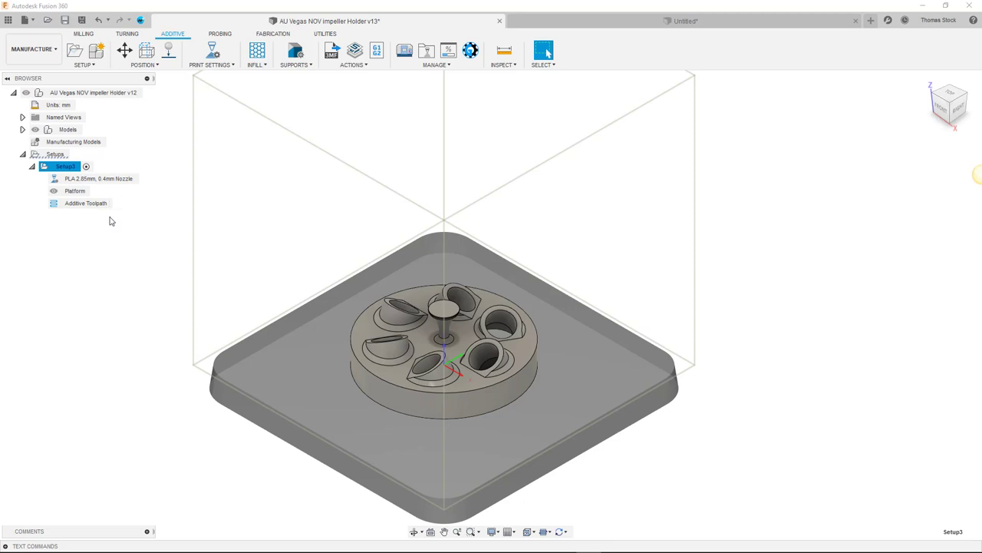
Step: Simulate the additive toolpath, stepping through the print layers and back to layer 1
click(355, 66)
click(368, 101)
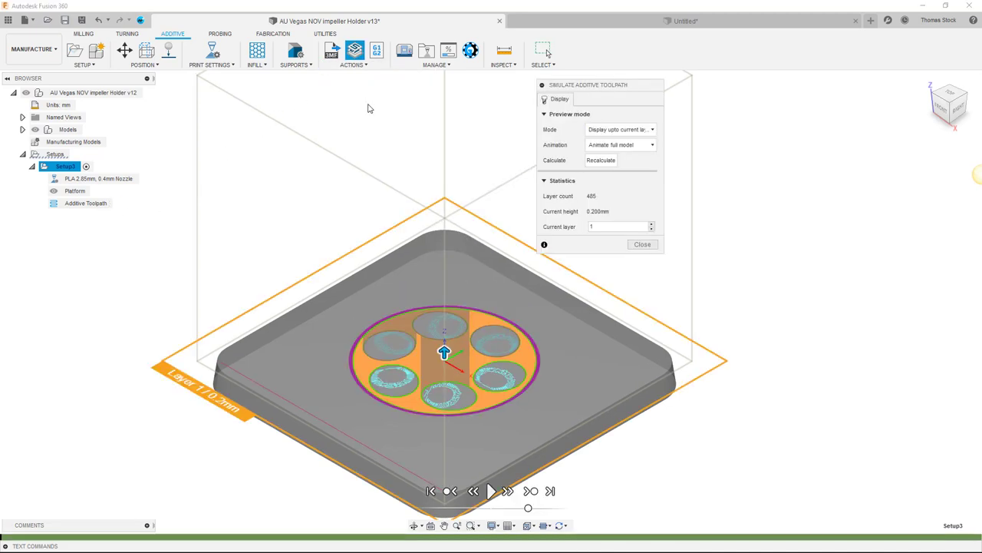
drag(444, 352, 439, 295)
click(643, 244)
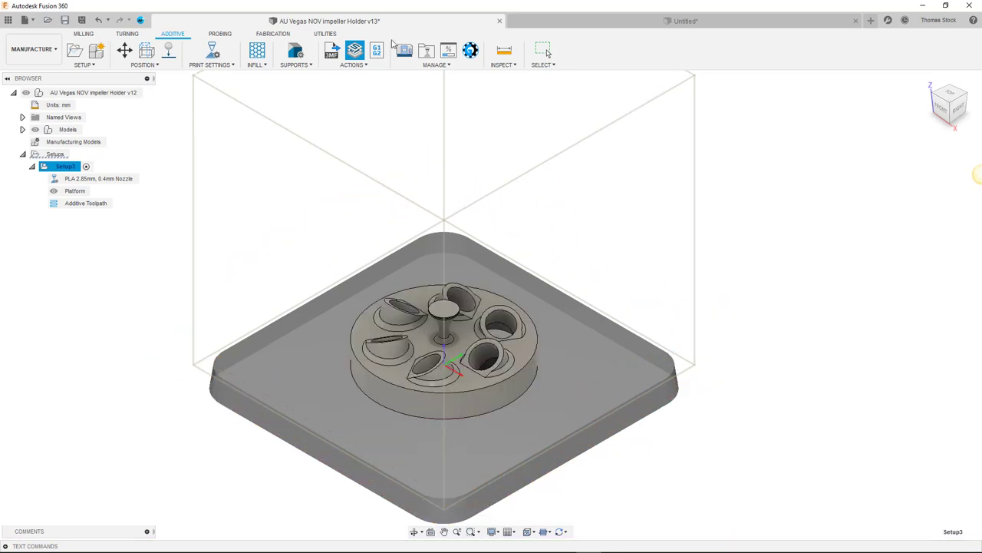
Step: Post-process Setup3 with MyPost and save the G-code as My part.GCode
click(357, 65)
click(350, 113)
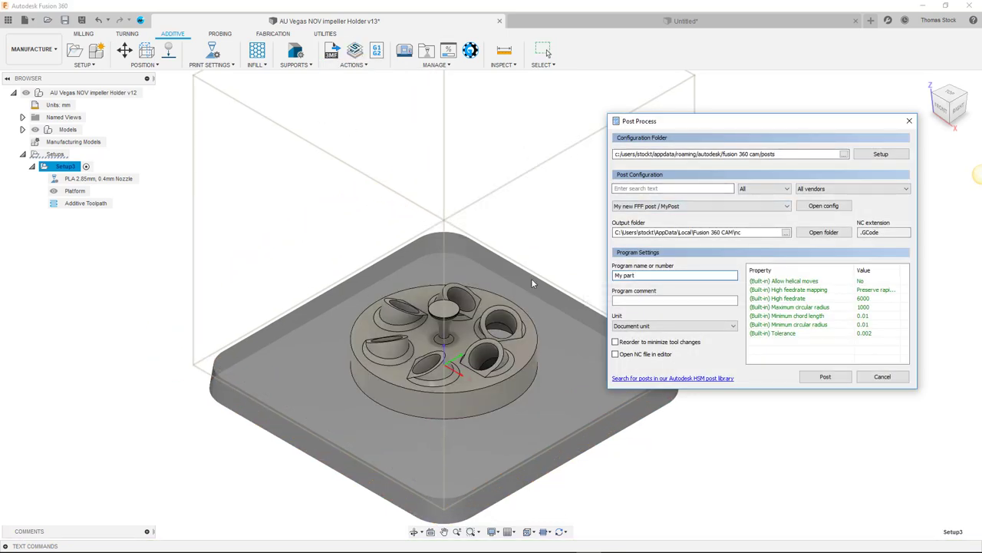
click(822, 377)
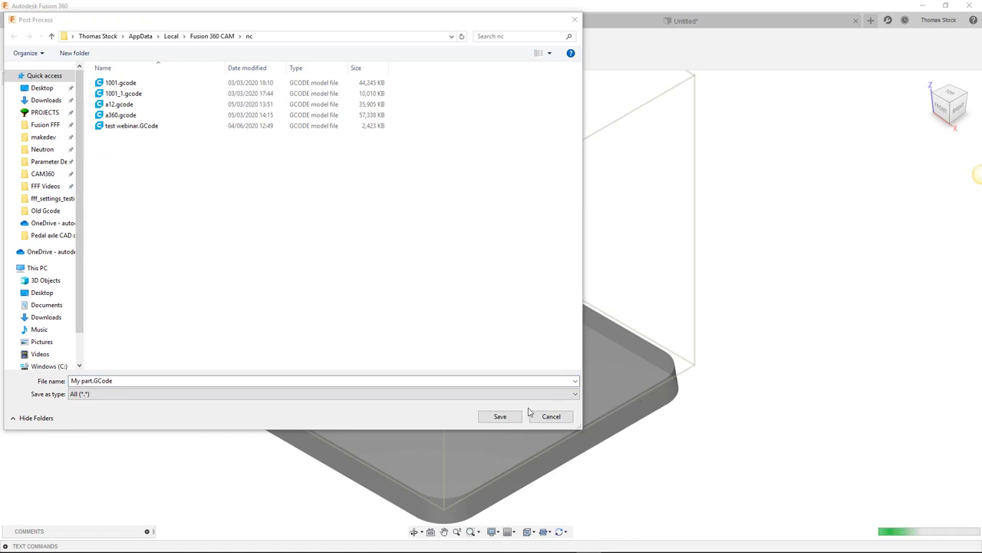
click(499, 413)
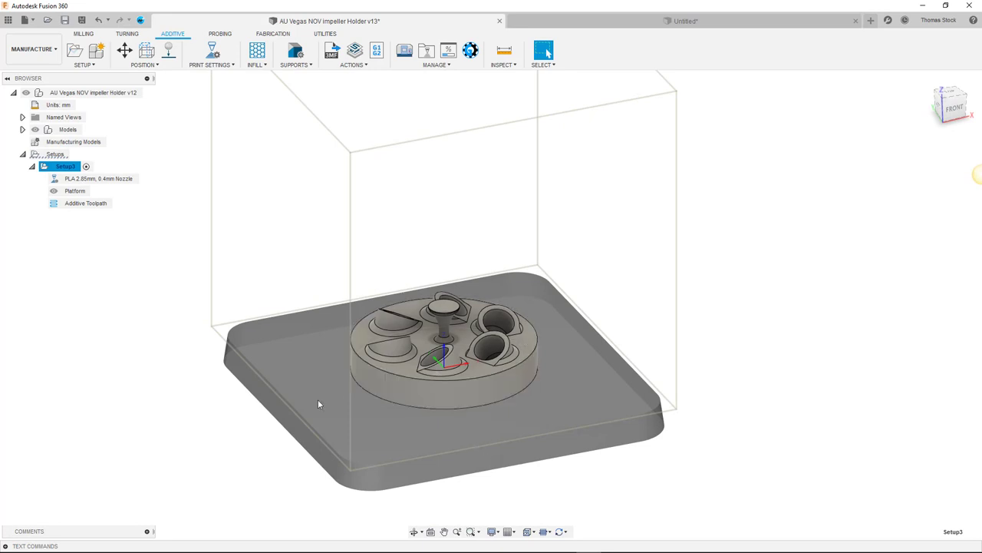
shift+middle_drag(323, 404, 731, 435)
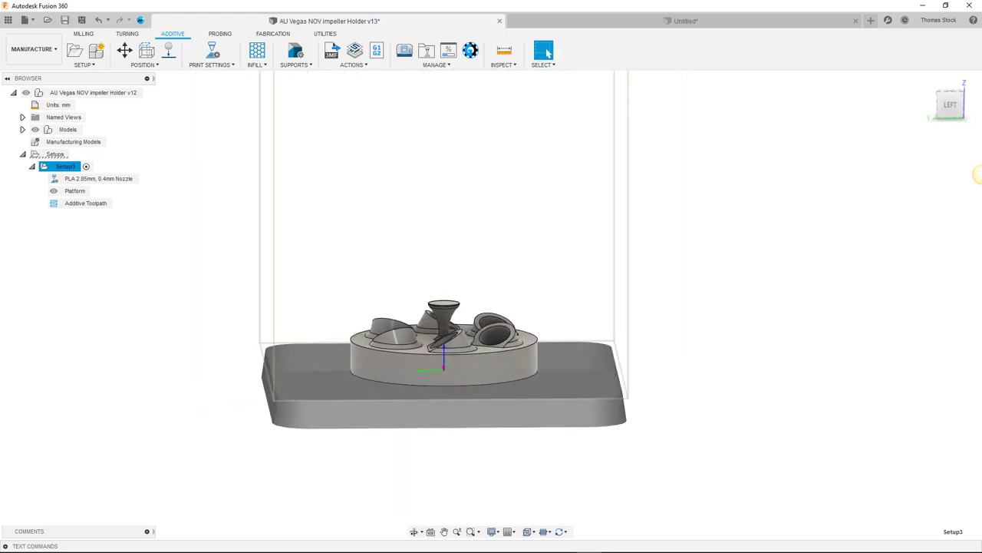